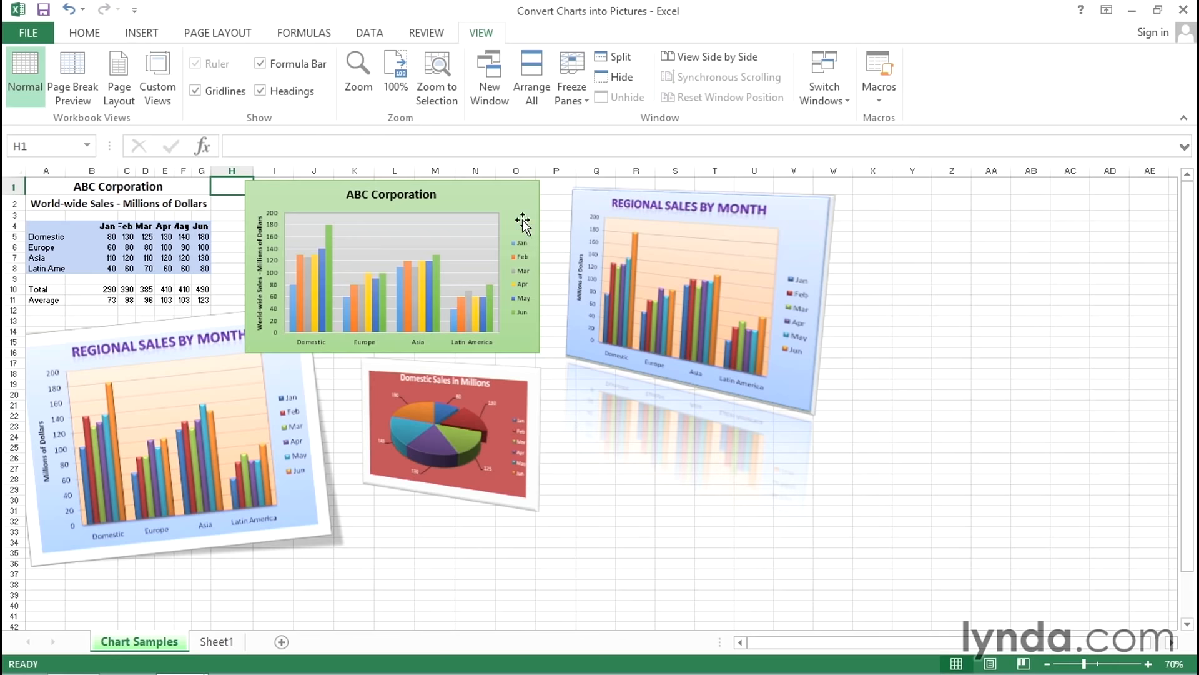
Step: Select the green ABC Corporation chart and each chart picture in turn to check which objects are live charts and which are pictures
click(516, 207)
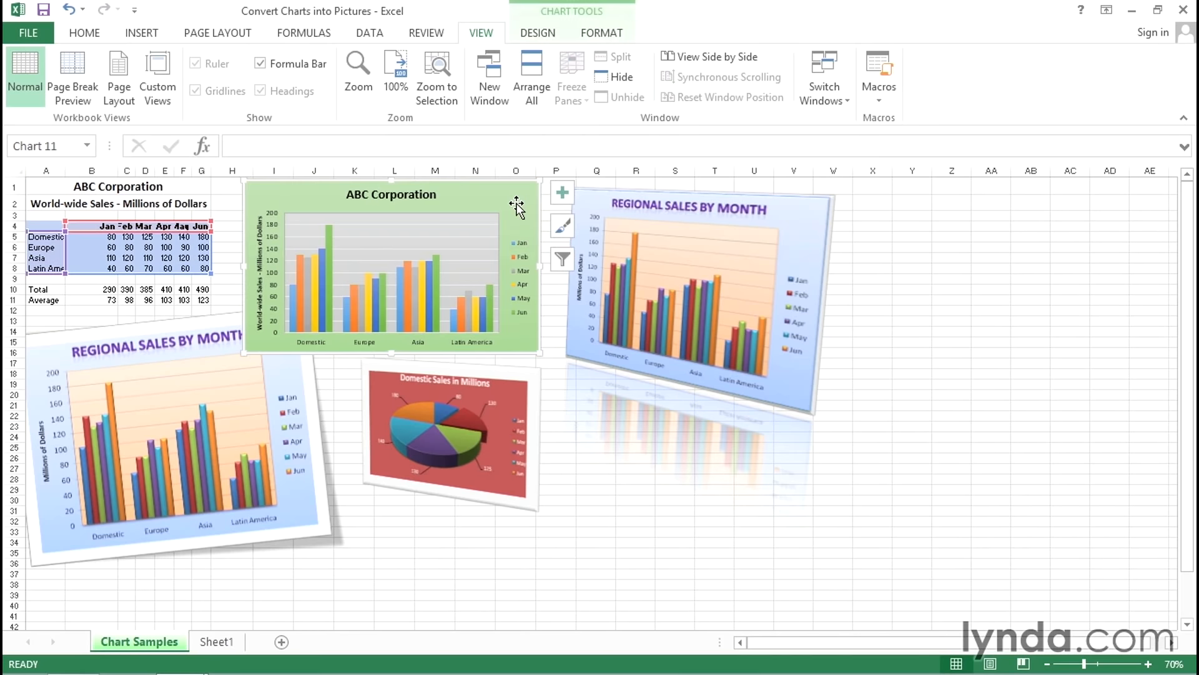
click(807, 236)
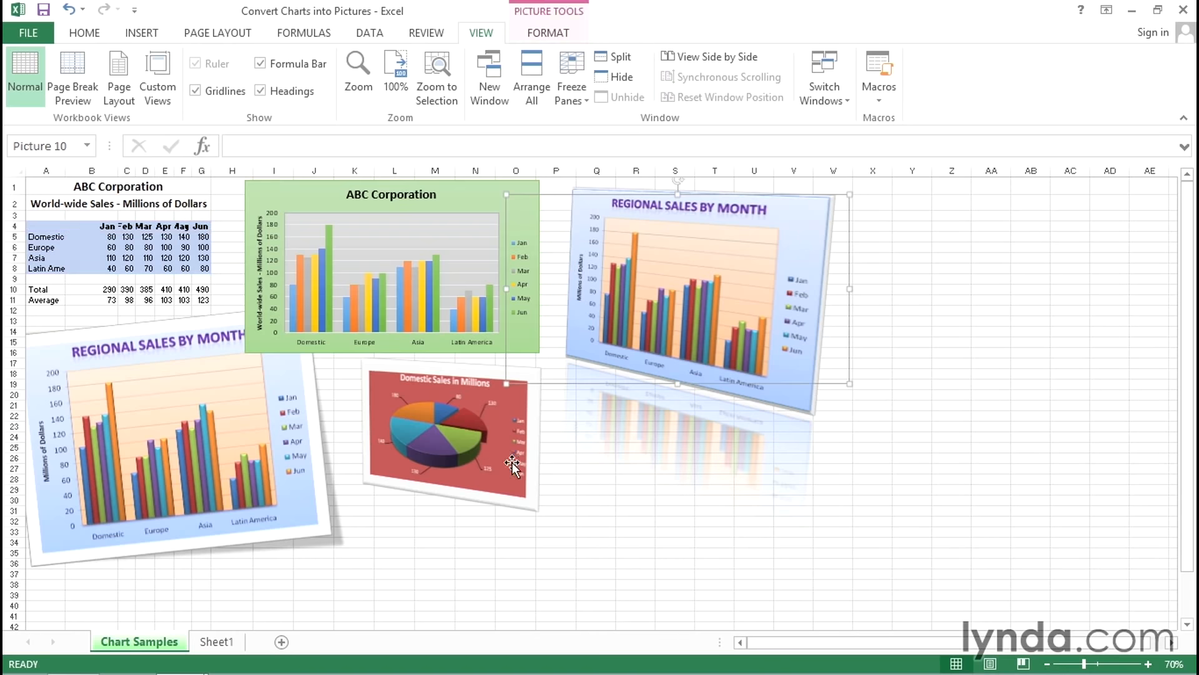
click(488, 466)
click(301, 455)
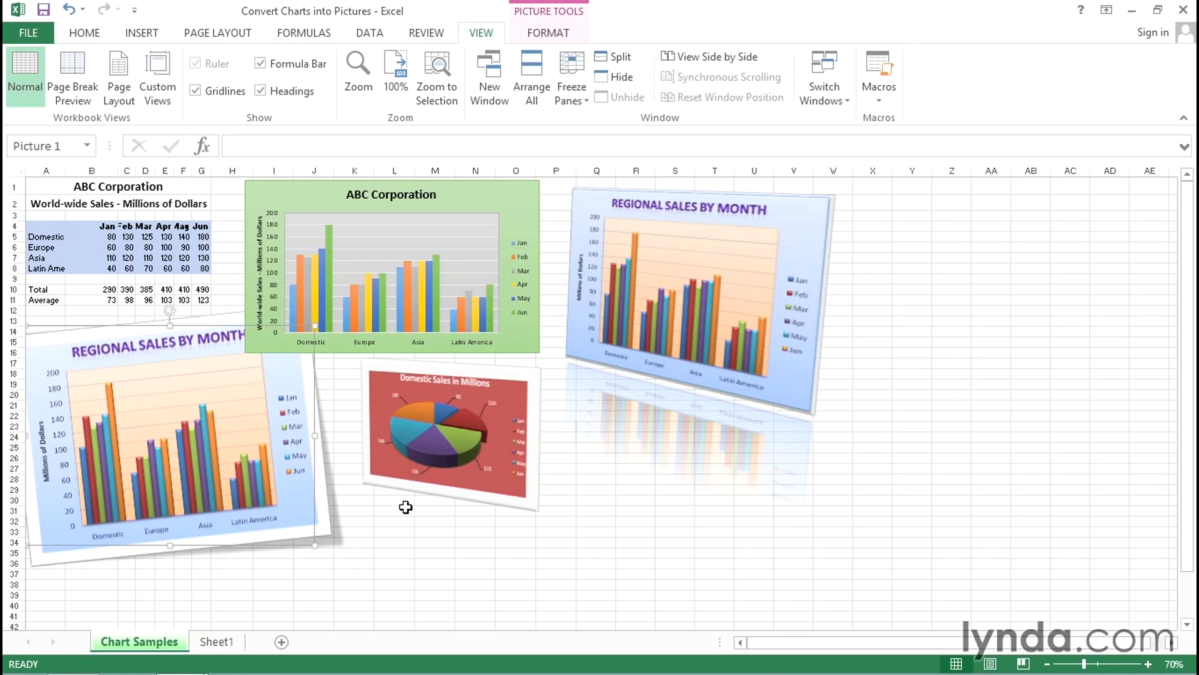
click(424, 534)
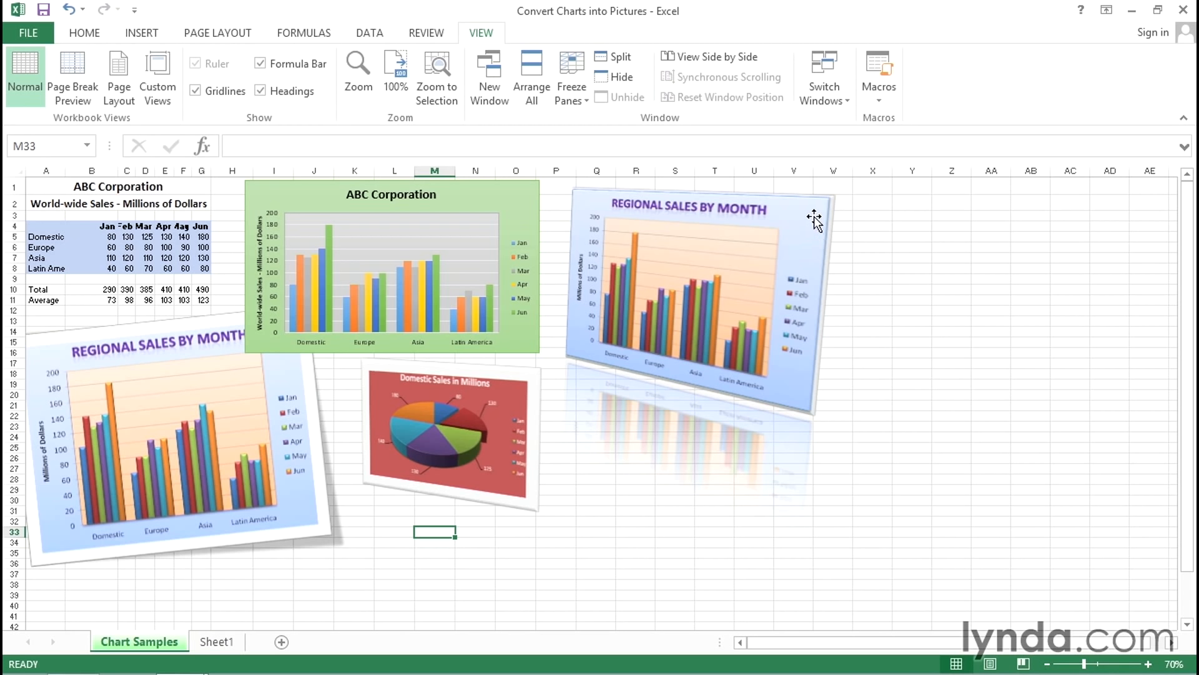
click(48, 226)
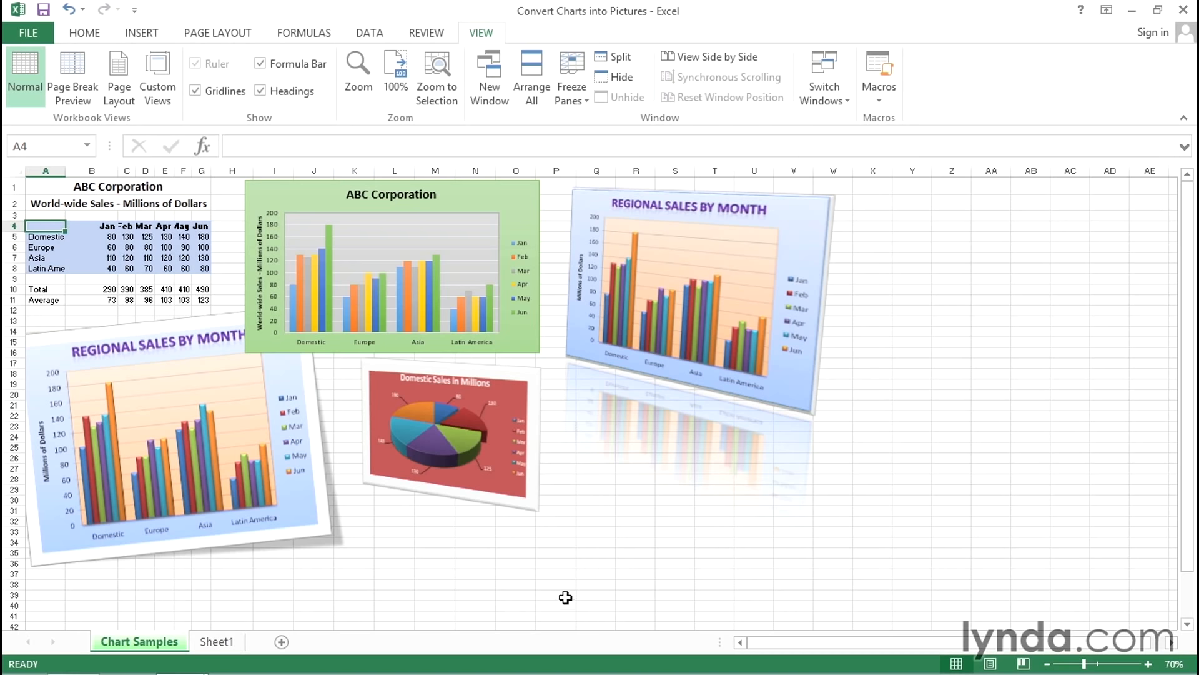
Step: Zoom the sheet to 100%, try 900 as the Domestic January value in B5 to test the charts, and undo the change
ctrl+scroll(565, 598, up, 2)
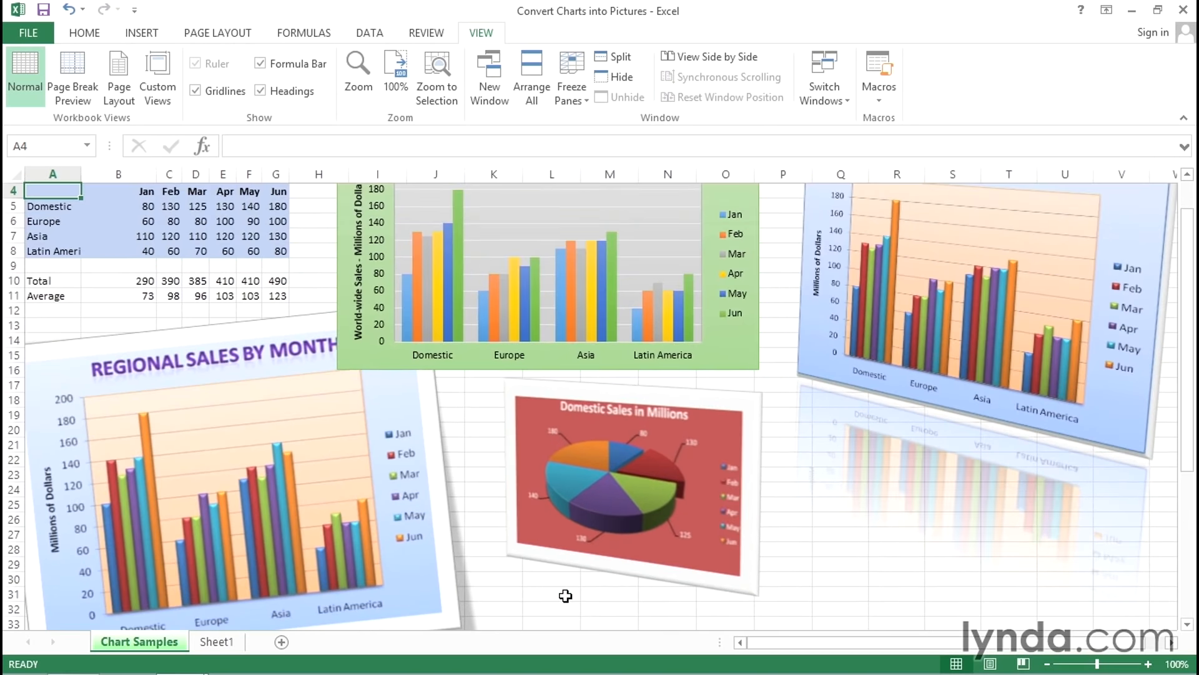
click(732, 355)
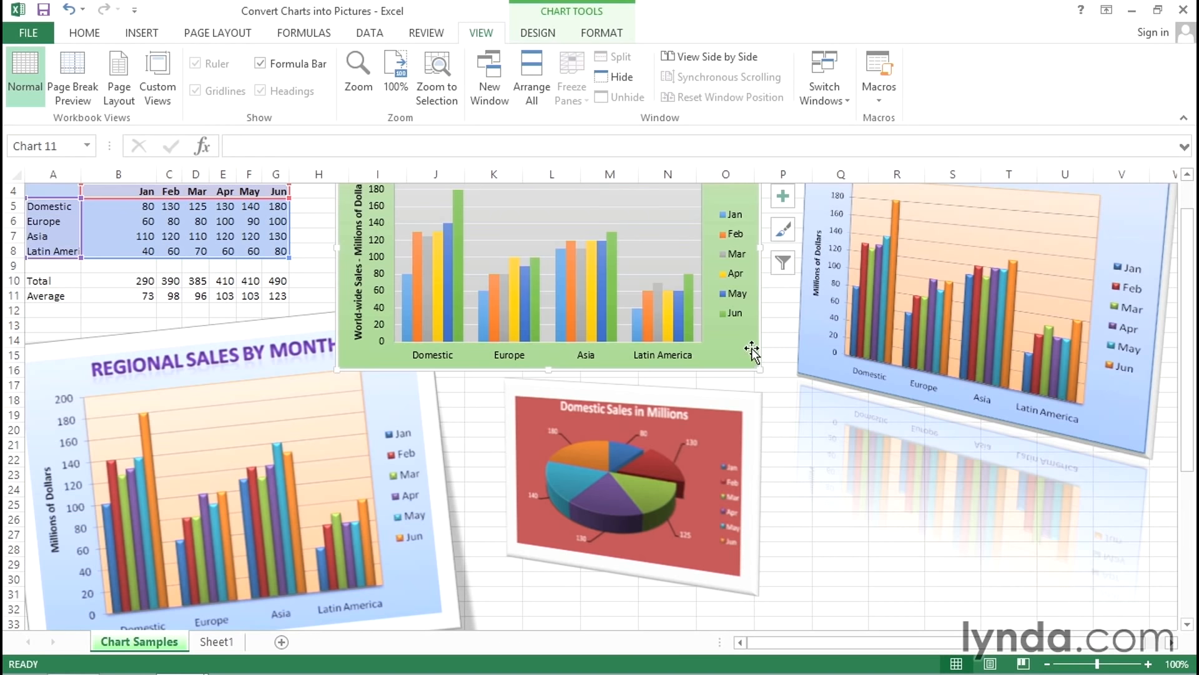
scroll(769, 397, up, 1)
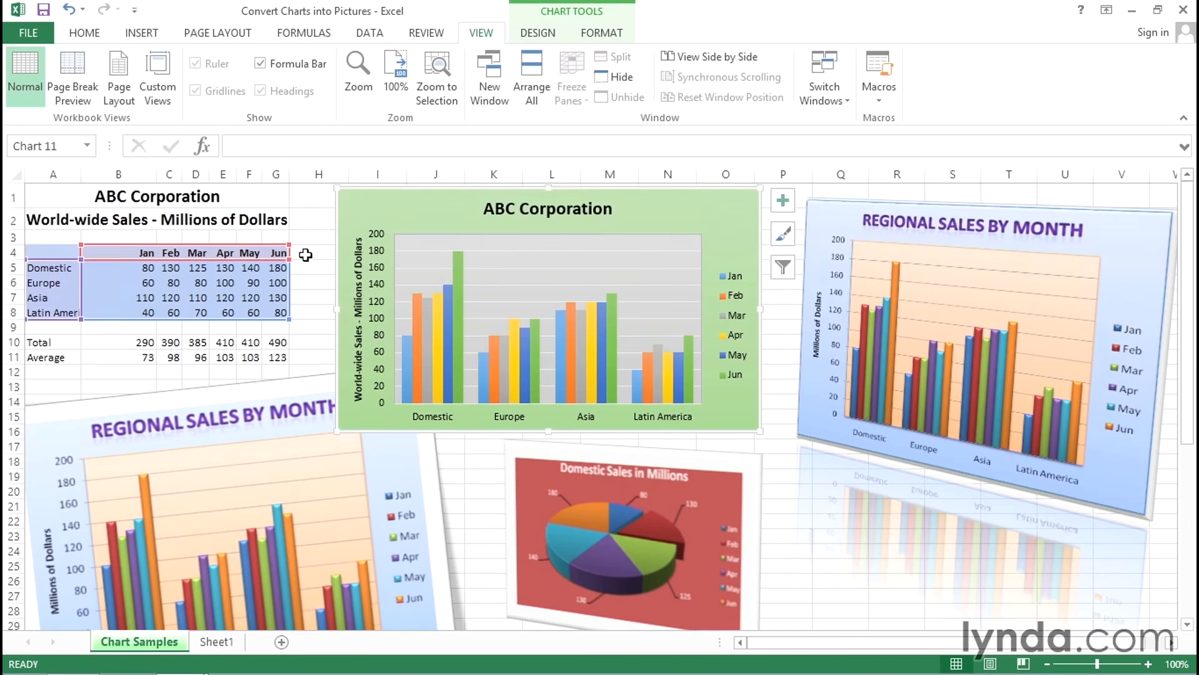
click(133, 267)
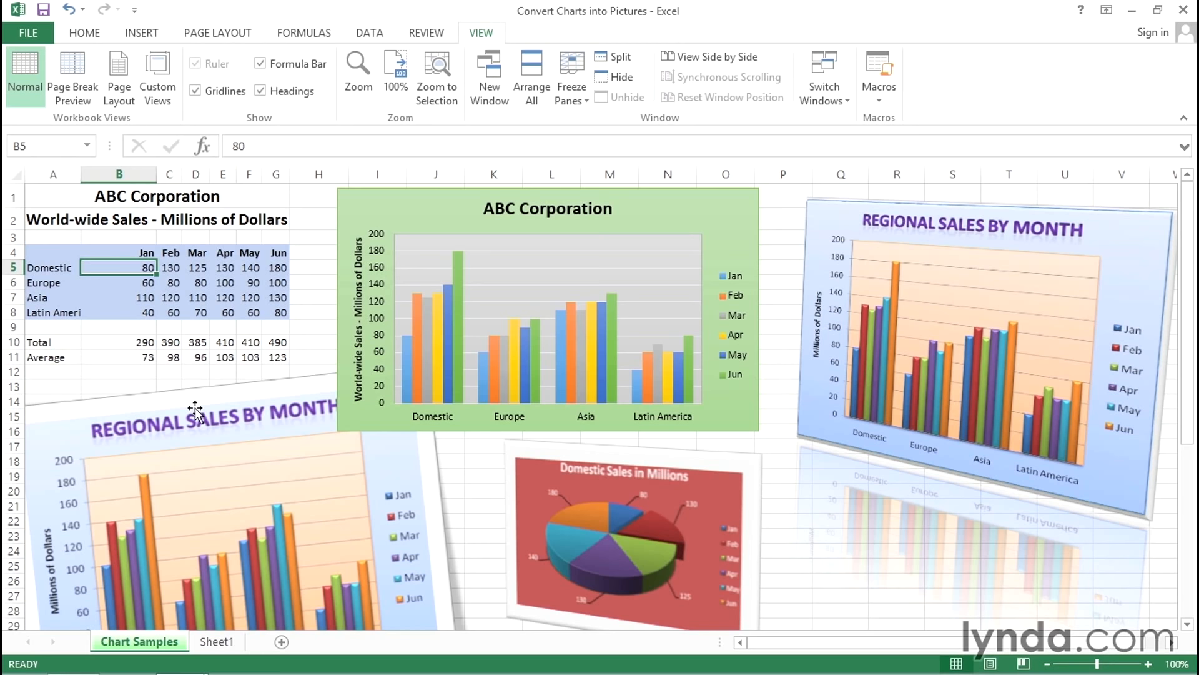
text(900)
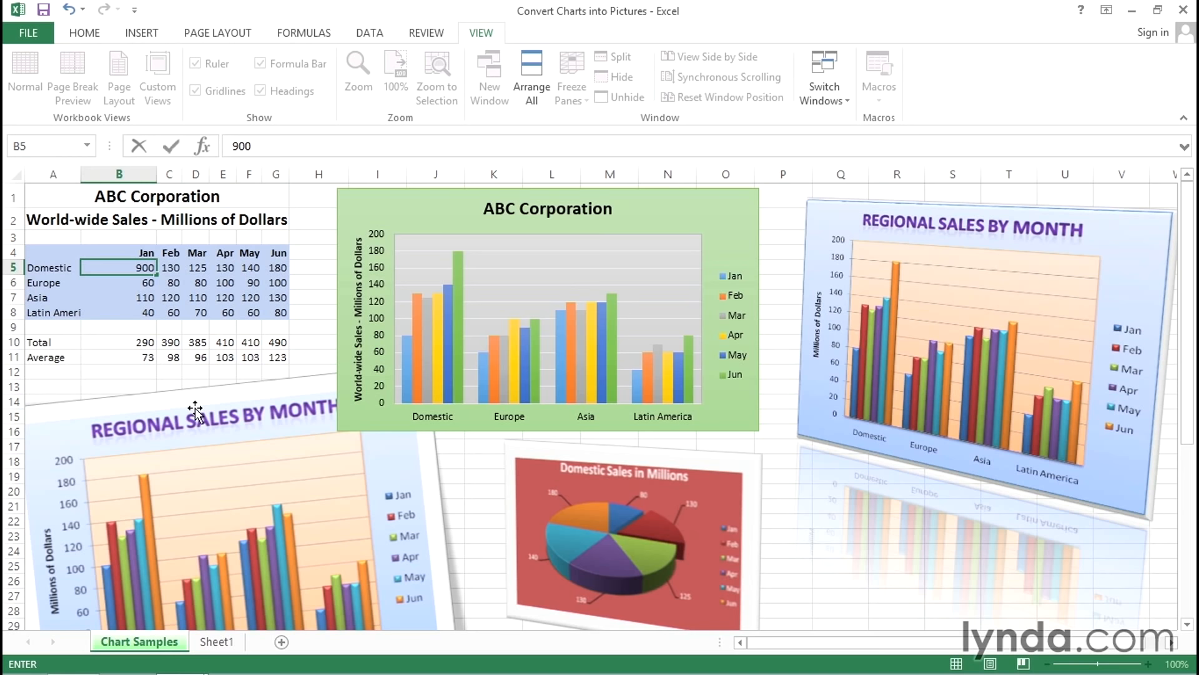
key(Return)
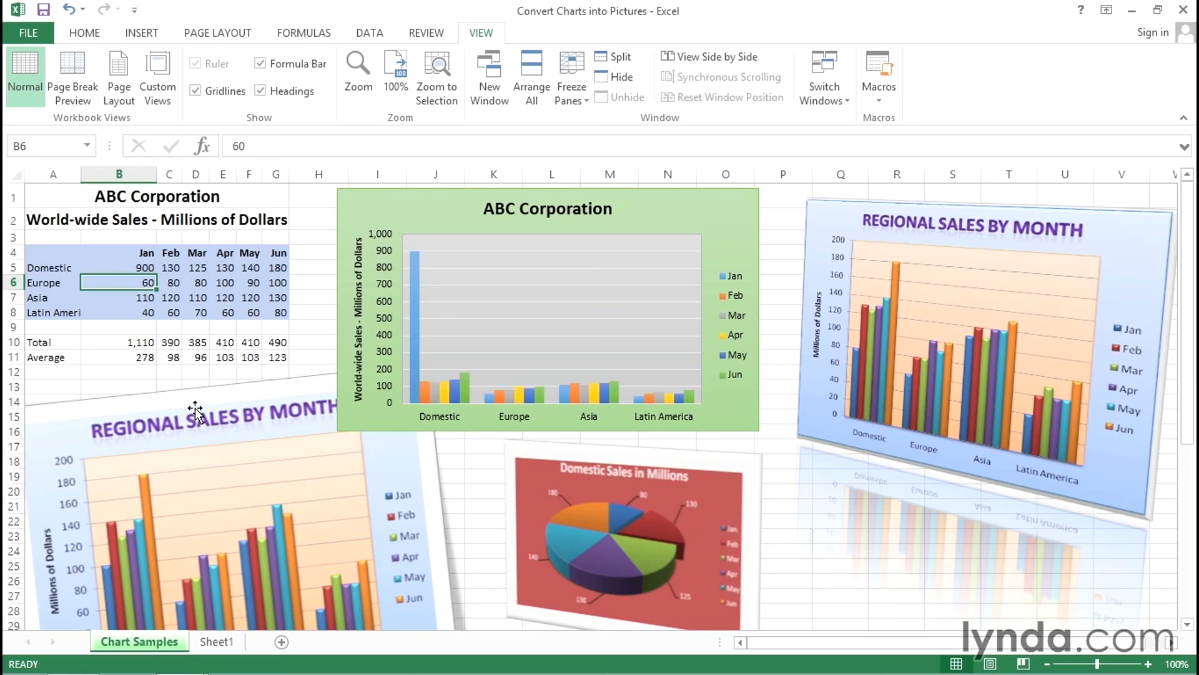
key(ctrl+z)
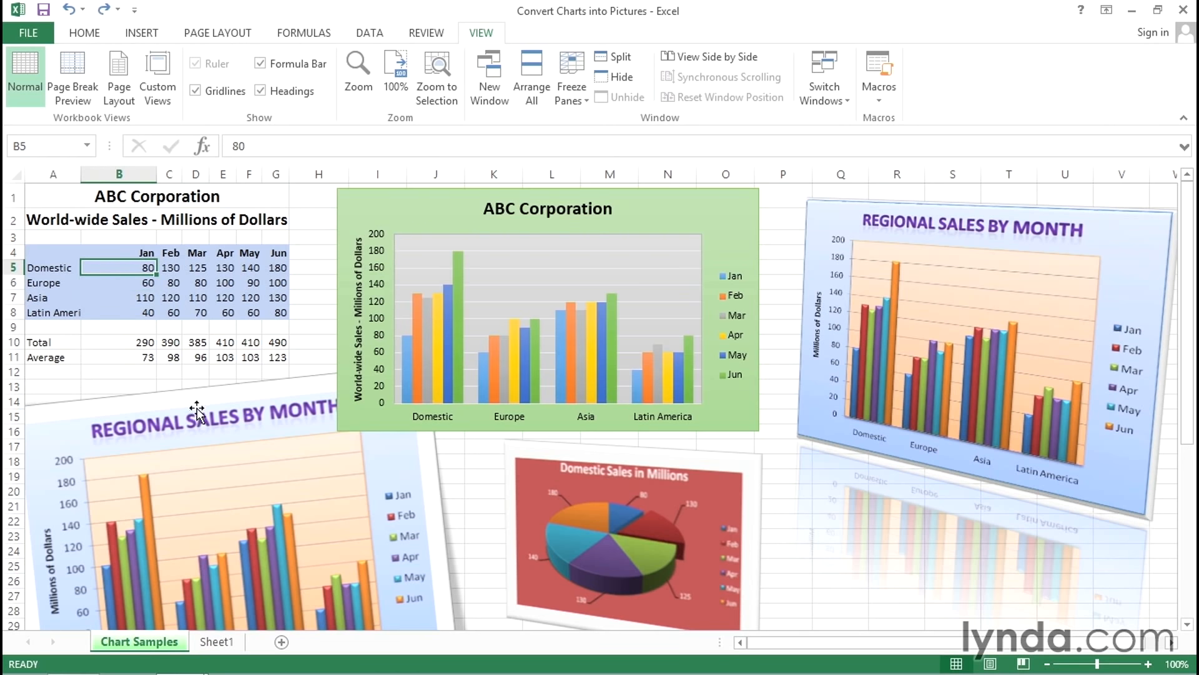
Step: Compare the tools offered for the green ABC Corporation chart with those for the reflected Regional Sales by Month picture
click(699, 213)
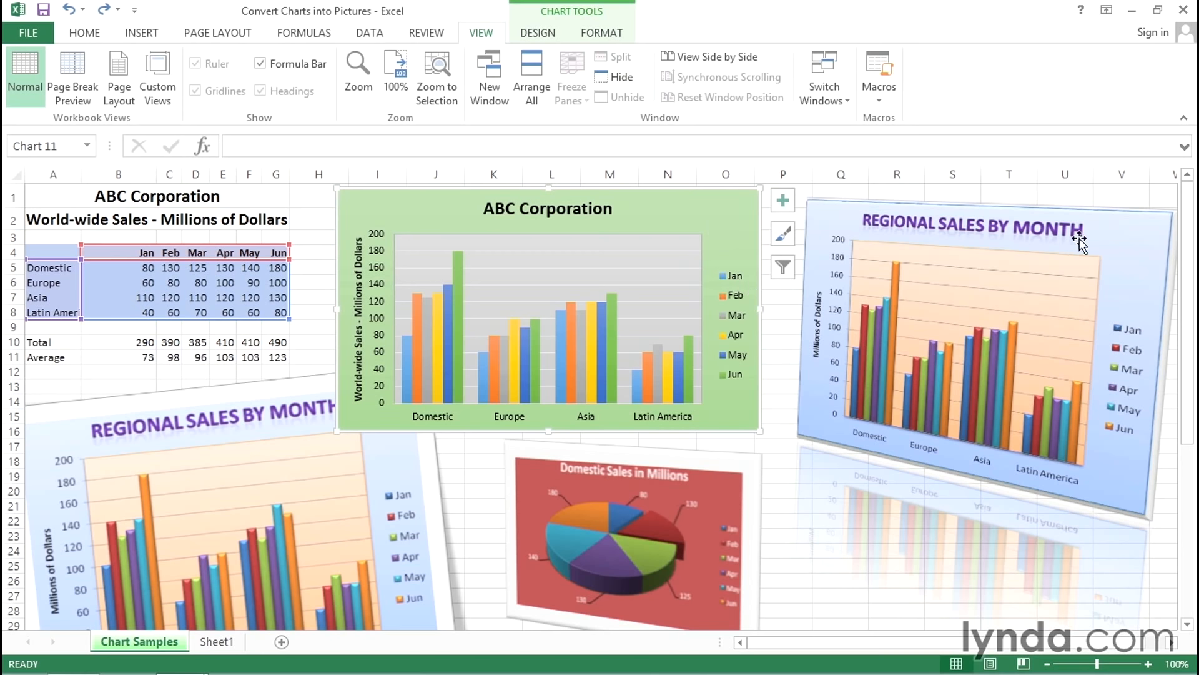
click(1104, 233)
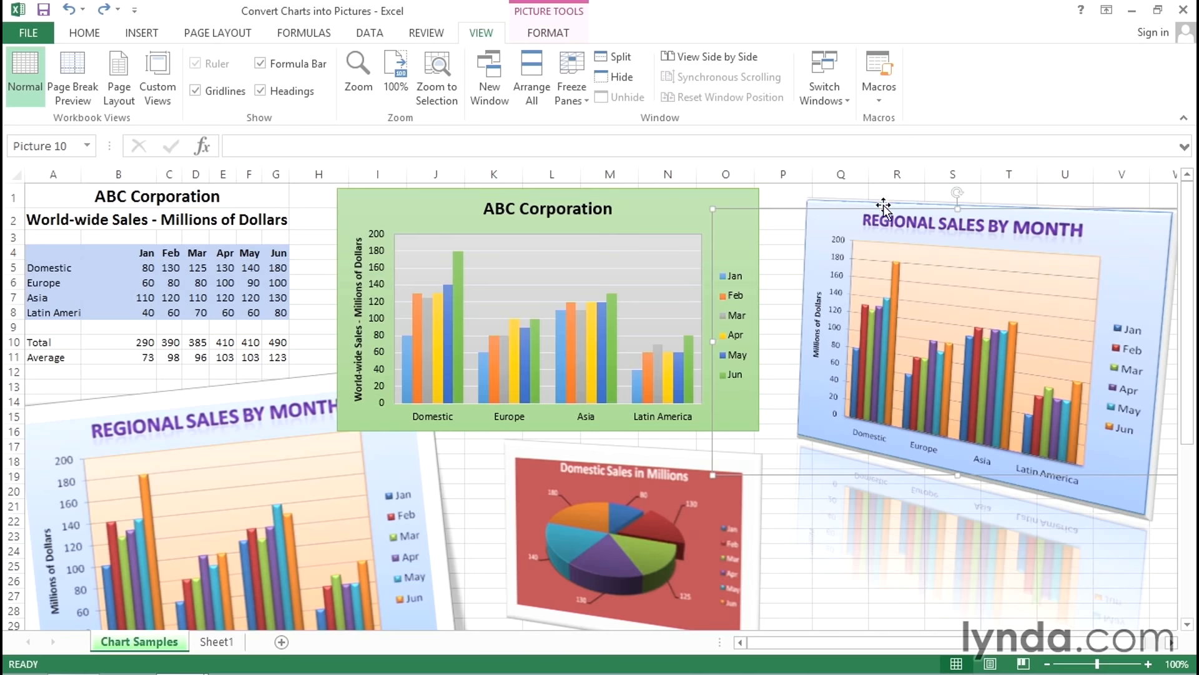
click(833, 192)
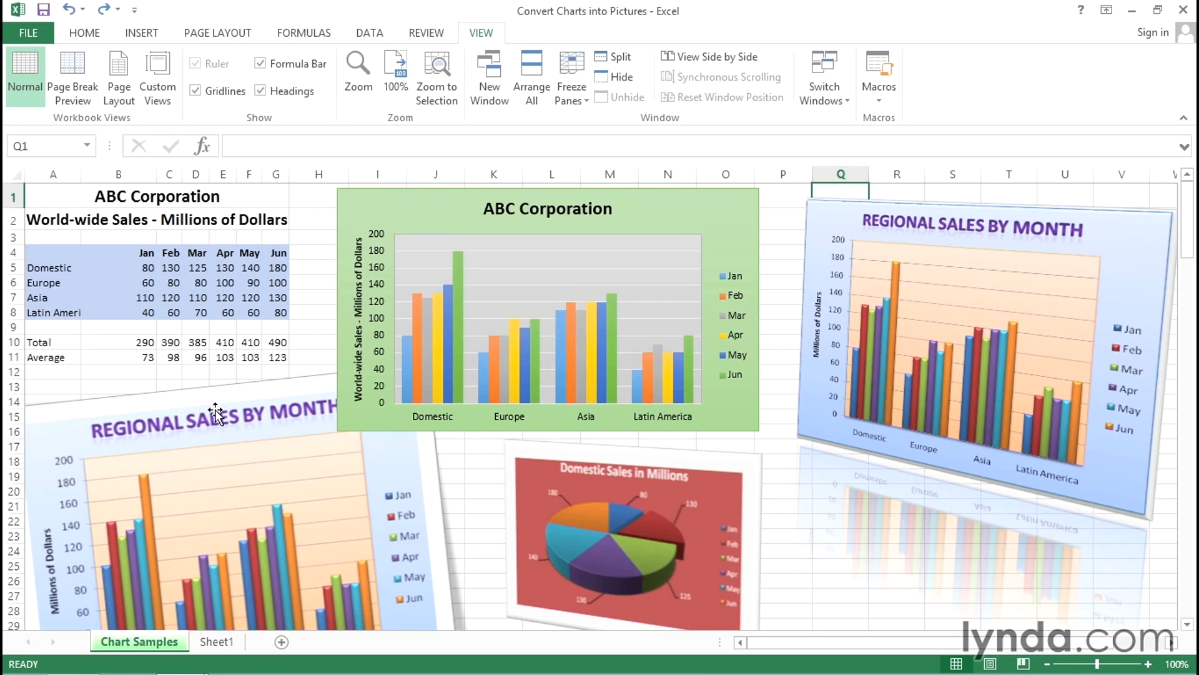
click(48, 387)
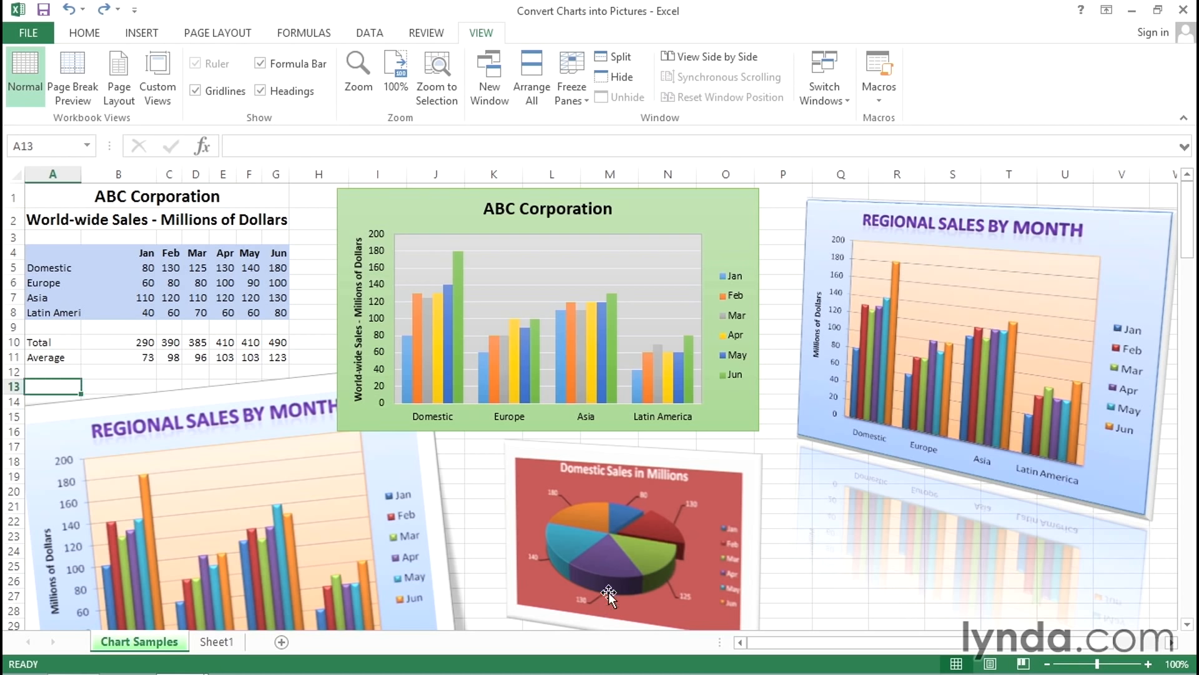
Step: Make room beside the ABC Corporation chart by moving the reflected Regional Sales picture right to about column V and the chart slightly left
click(819, 211)
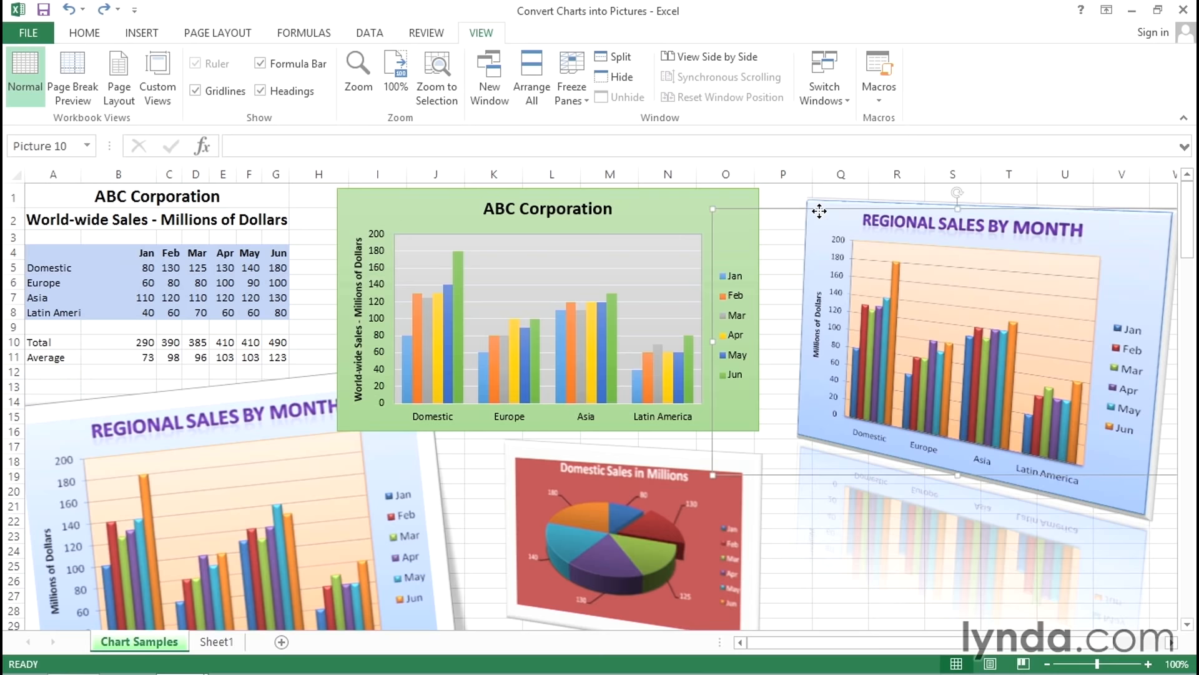
drag(819, 211, 1149, 224)
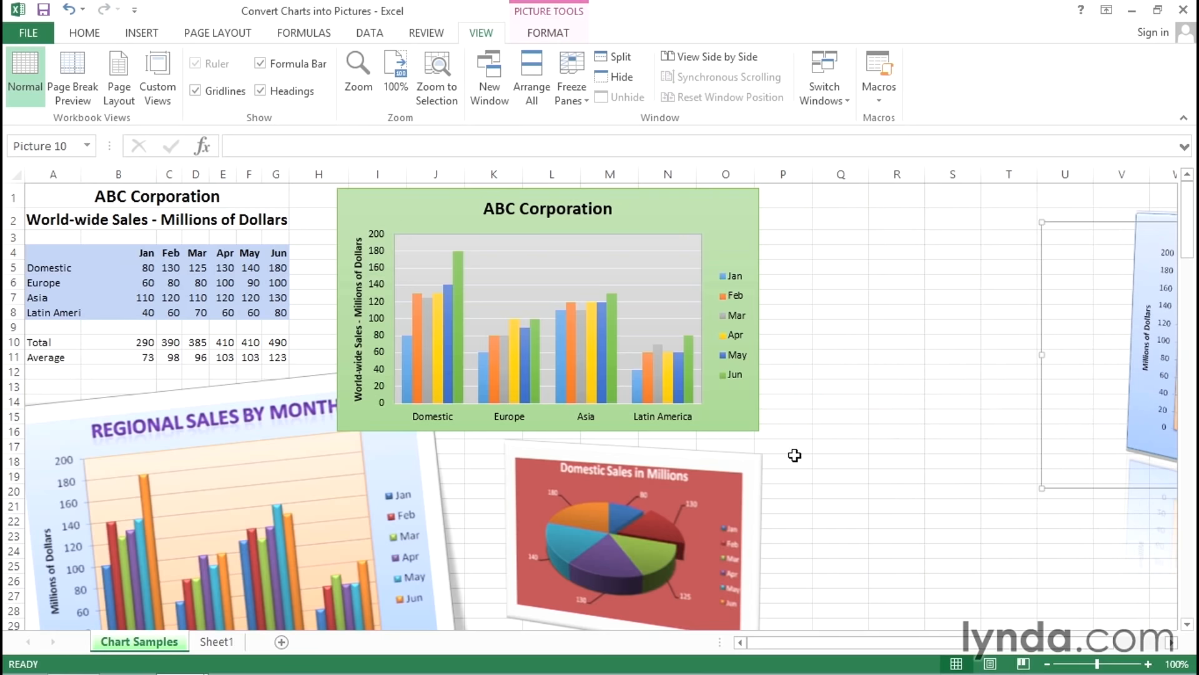
drag(714, 461, 1192, 543)
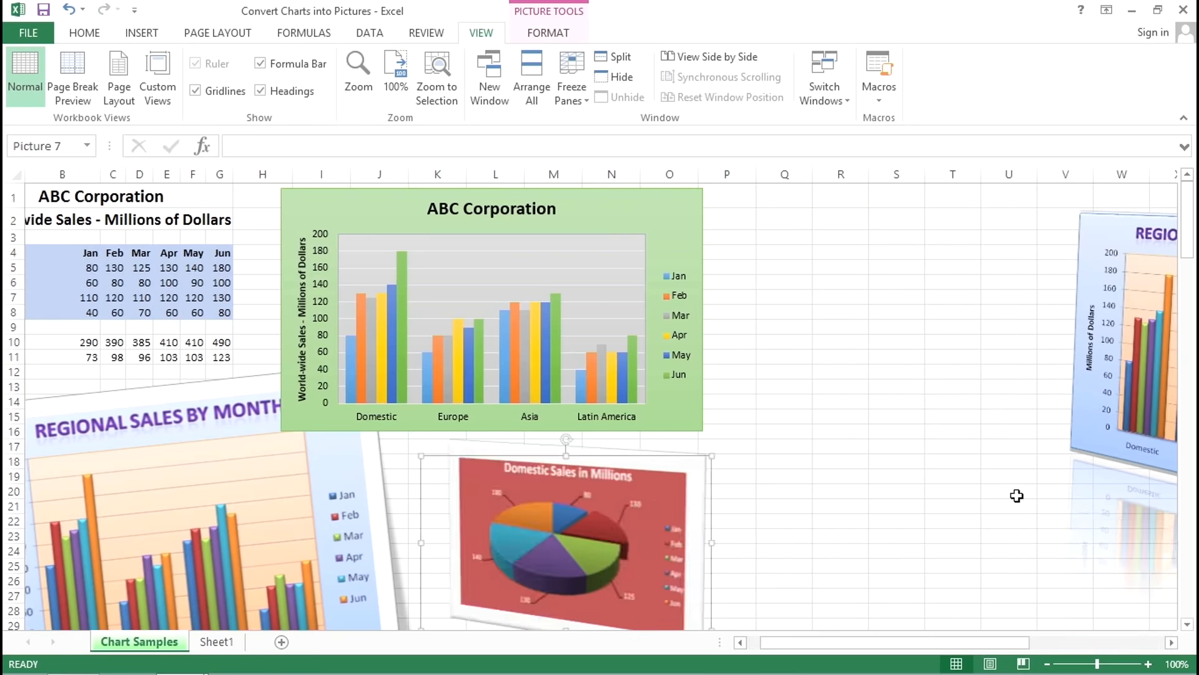
click(605, 215)
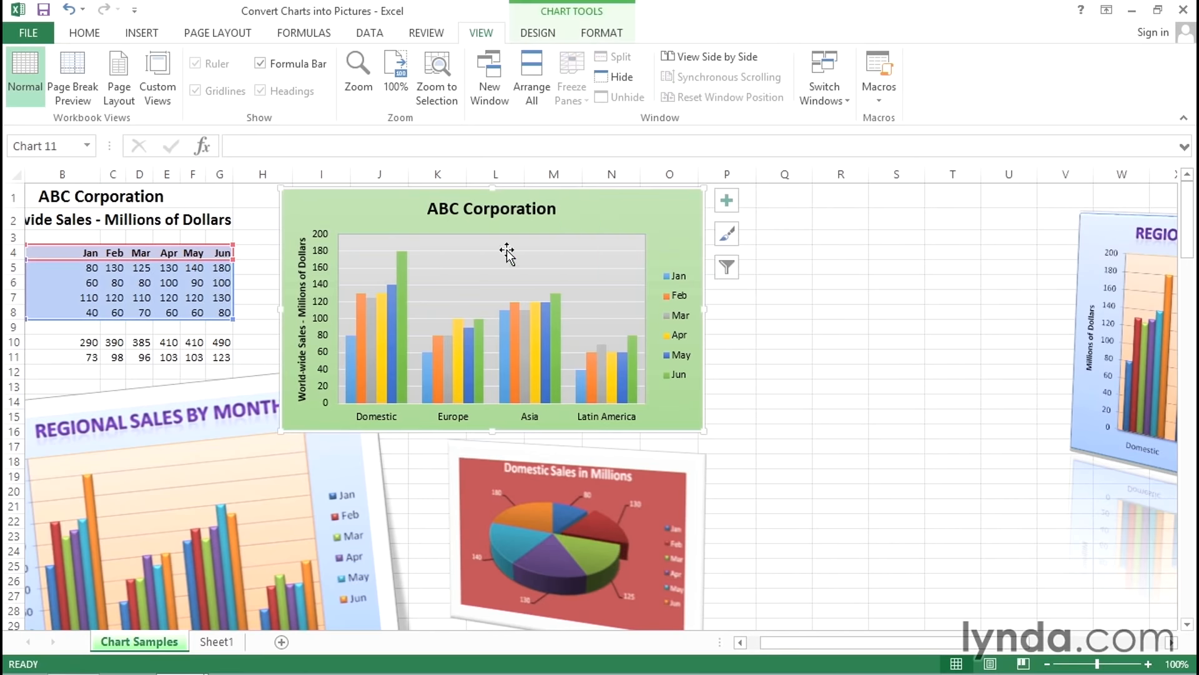
click(31, 359)
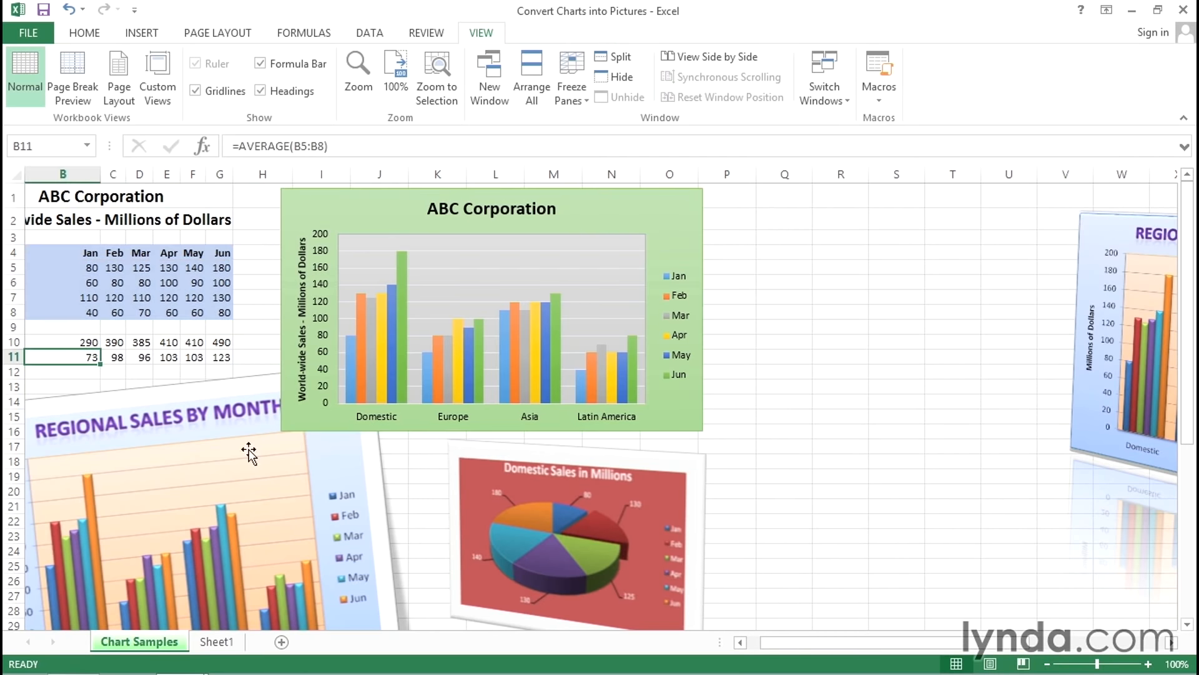
mouse_move(763, 641)
mouse_down()
mouse_move(778, 644)
mouse_move(746, 643)
mouse_up()
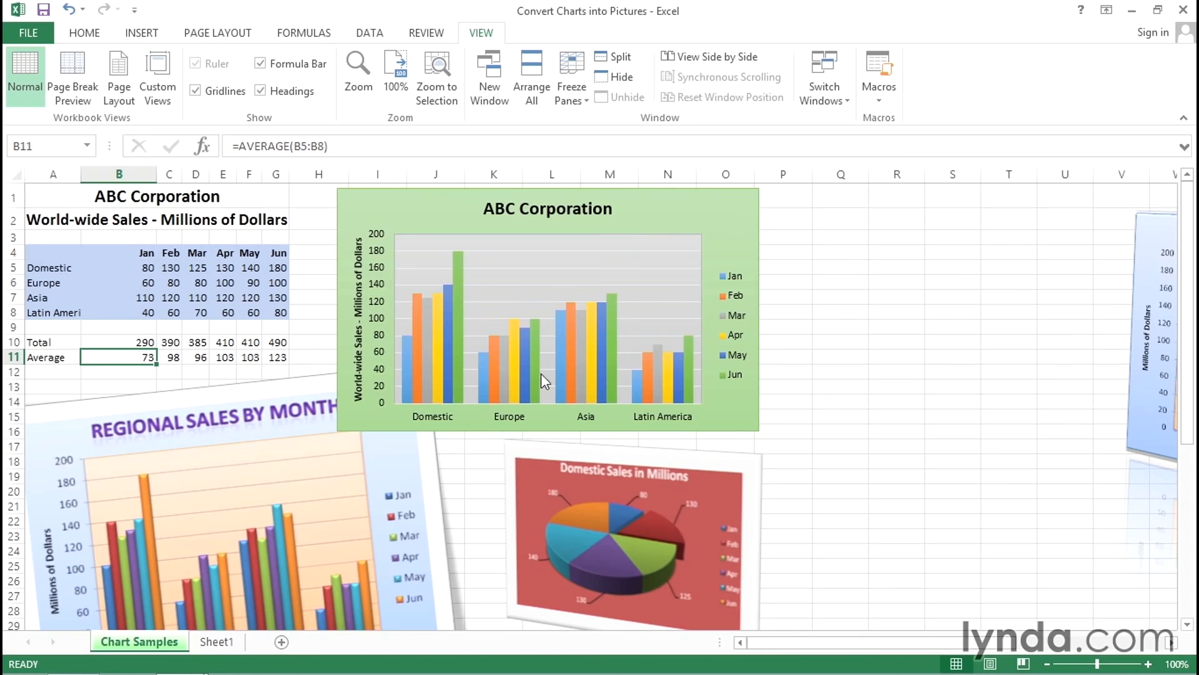
drag(450, 209, 420, 211)
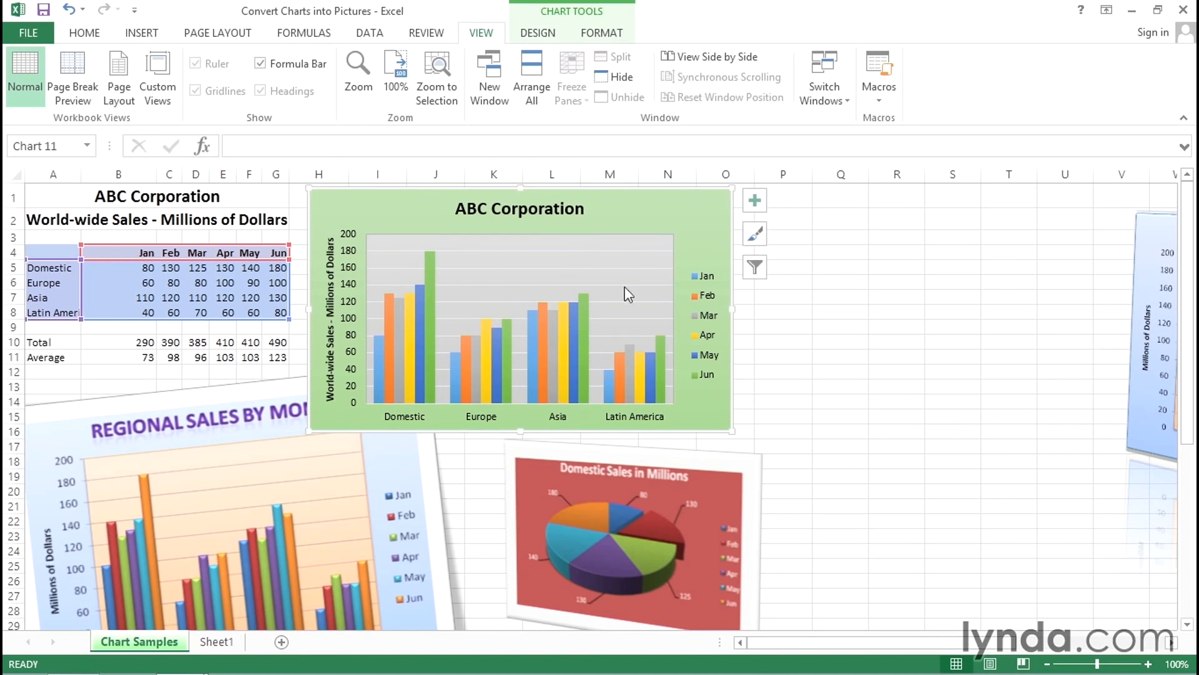
Step: Copy the ABC Corporation chart and paste it as a picture at cell P1
right_click(628, 214)
click(665, 244)
click(788, 196)
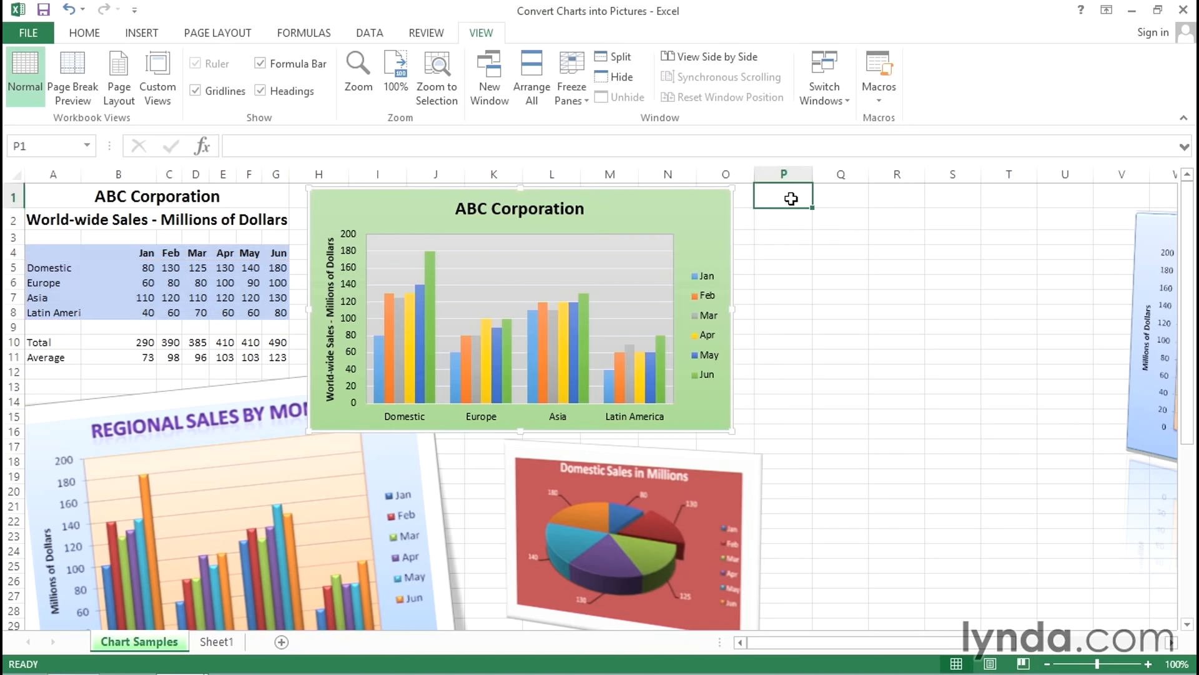
click(81, 35)
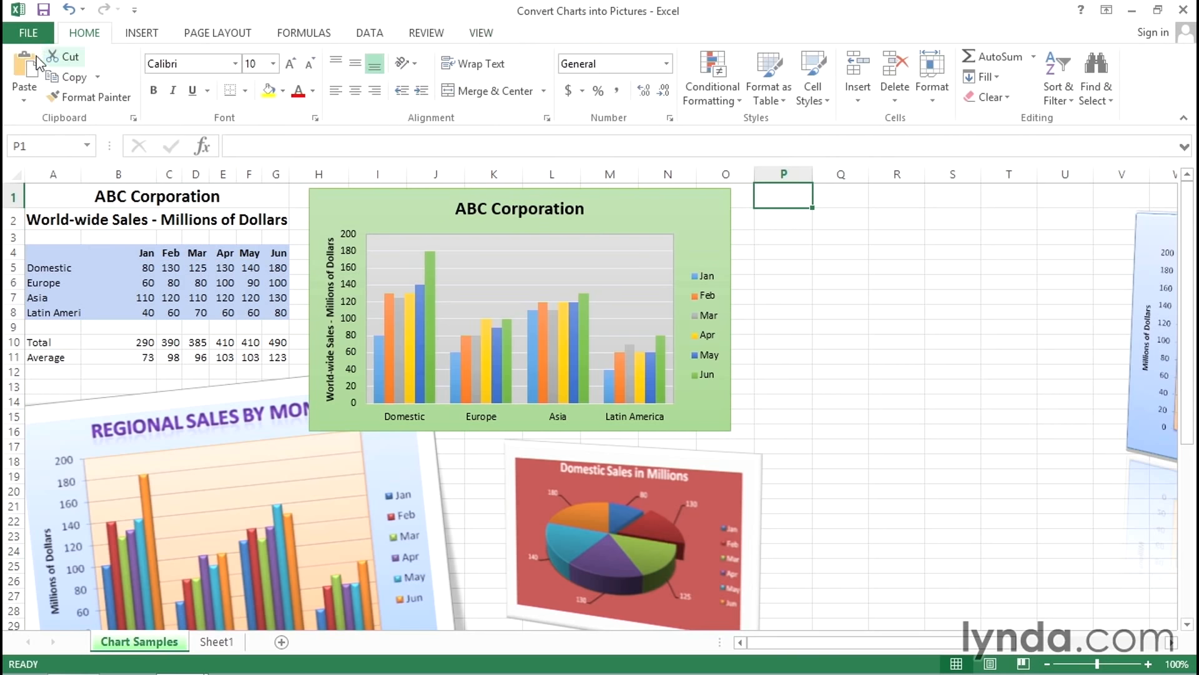
click(24, 101)
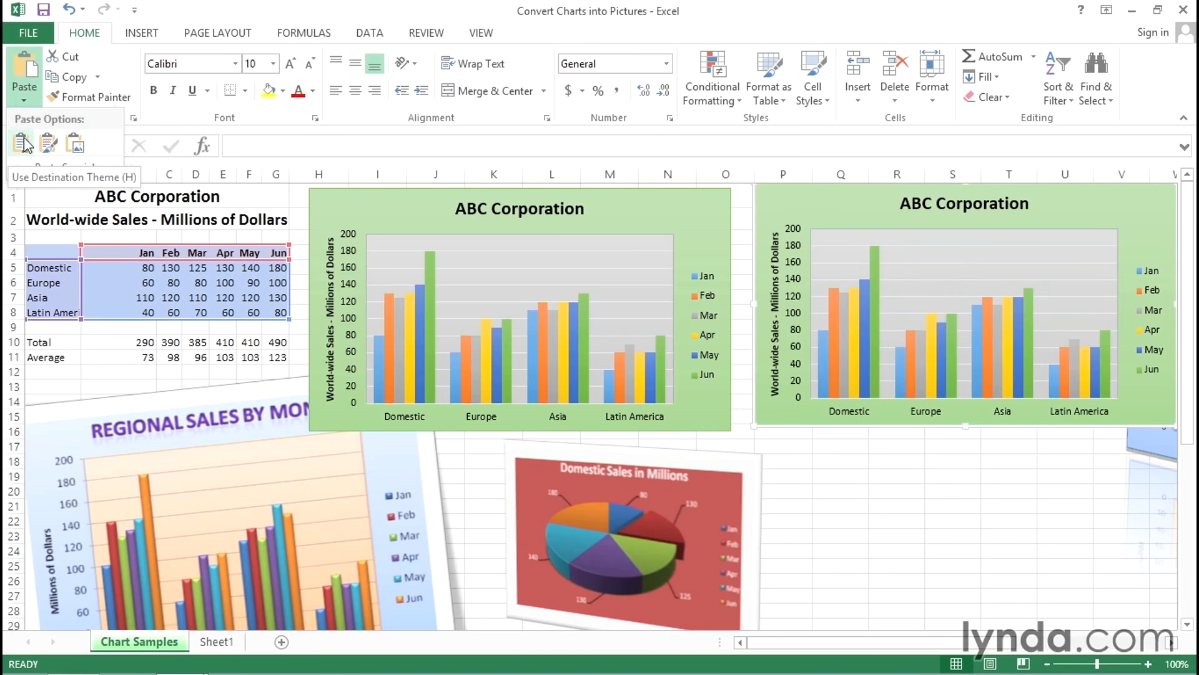
click(76, 144)
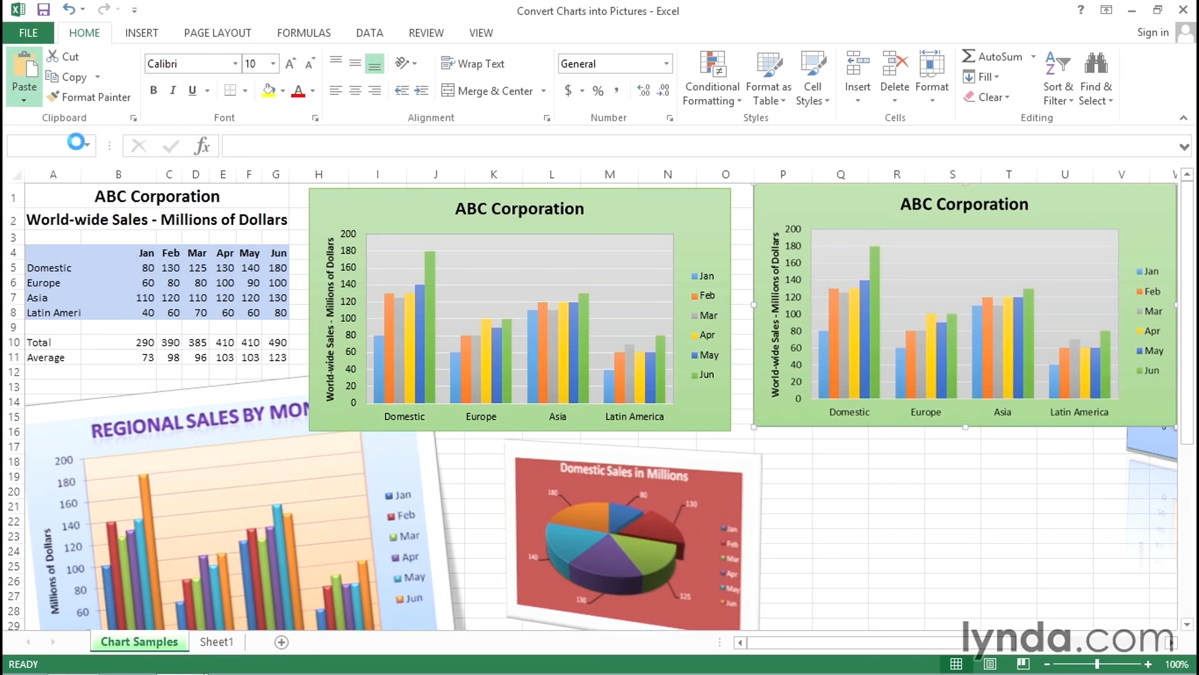
click(844, 536)
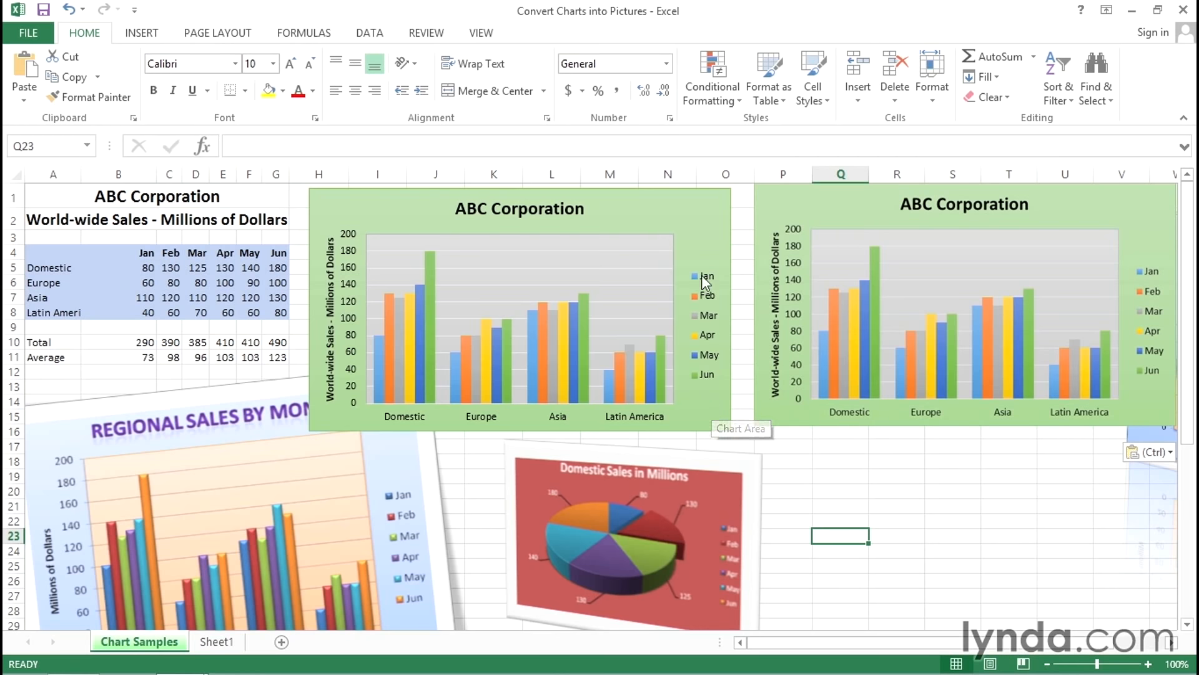
Step: Compare the Design and Format options of the original ABC Corporation chart with the Format options of its pasted picture
click(646, 213)
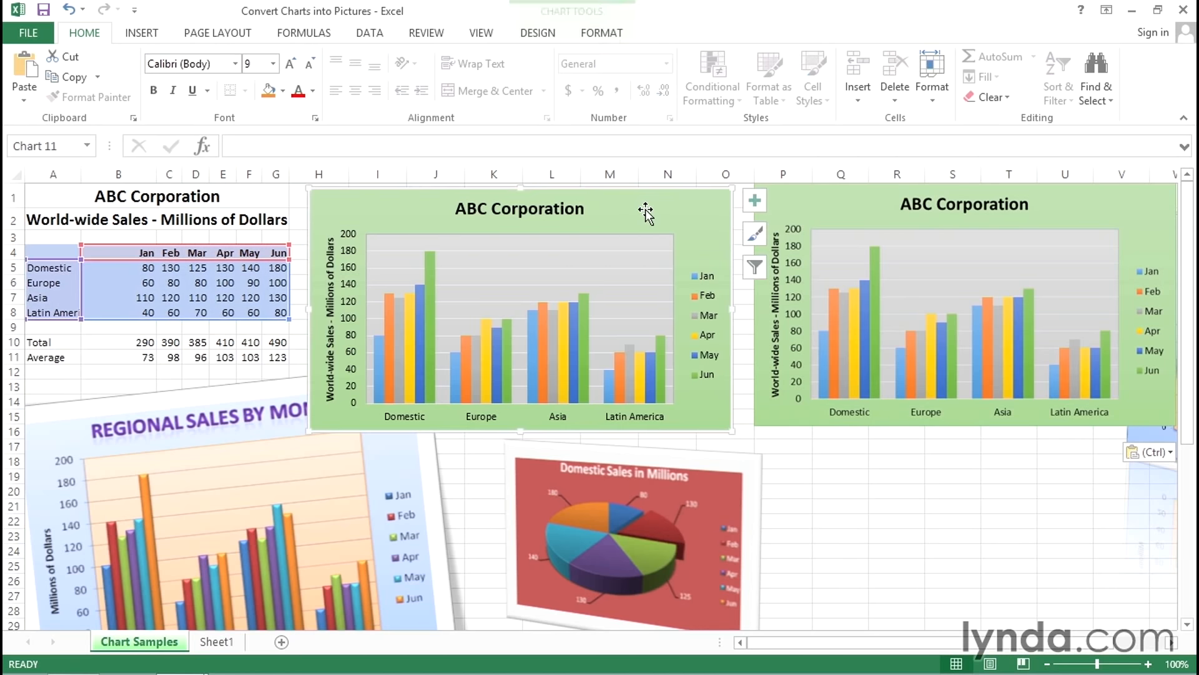
click(541, 39)
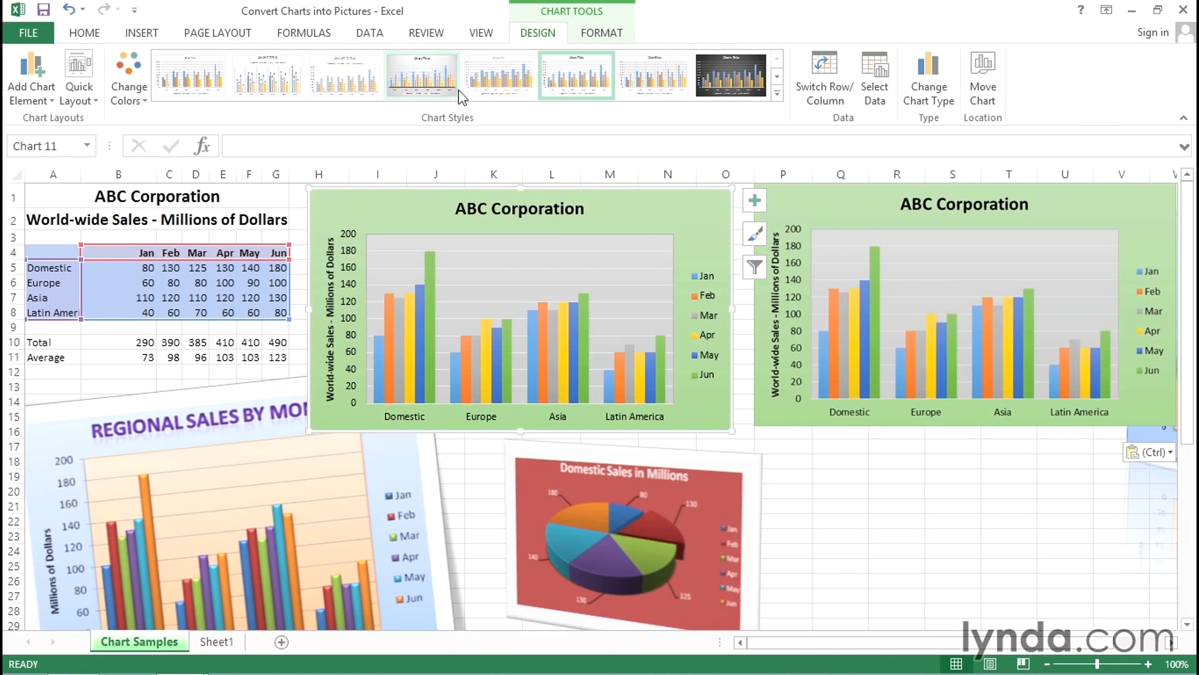
click(587, 36)
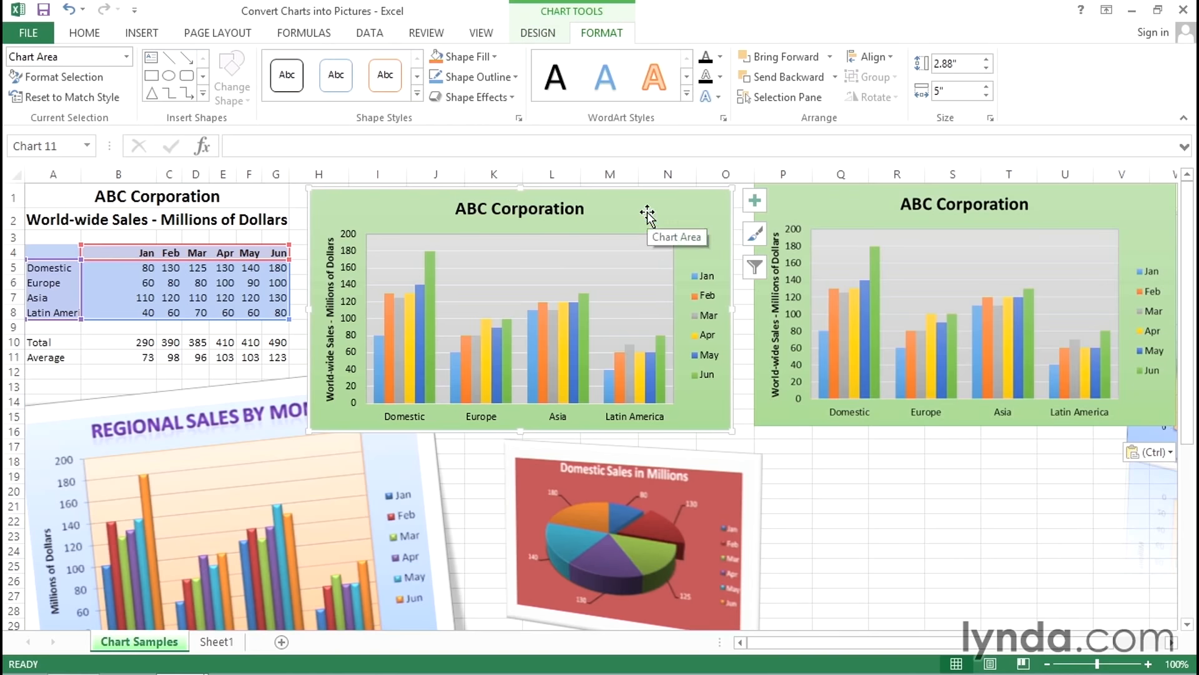
click(858, 205)
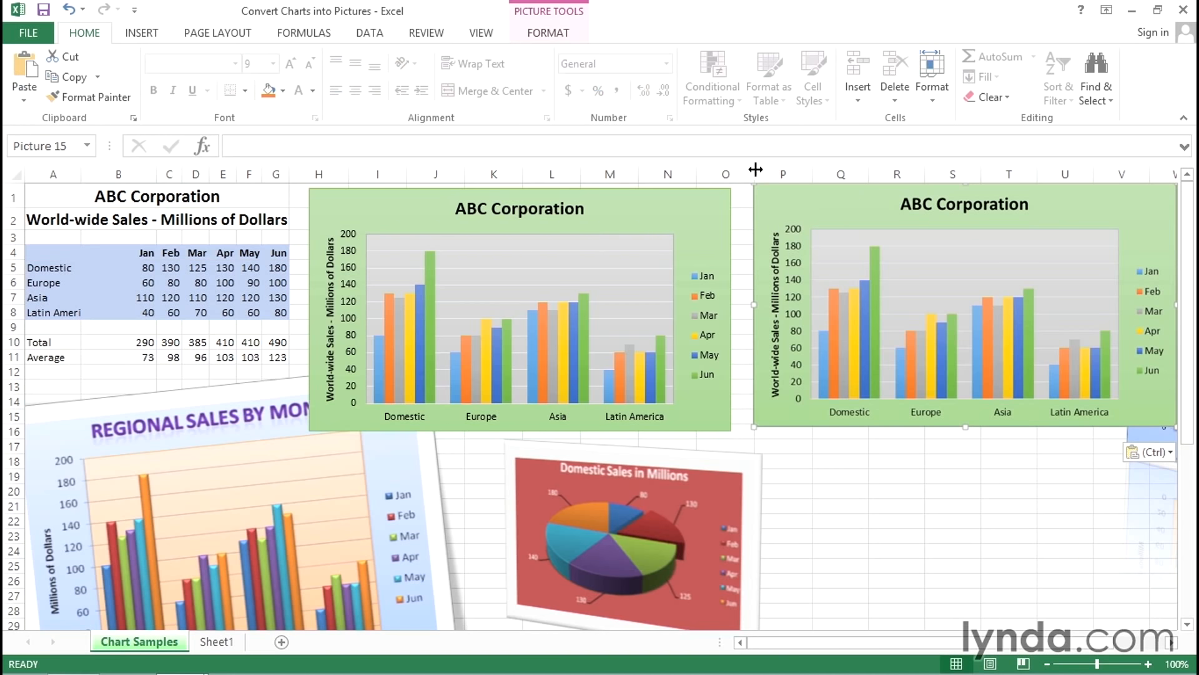
click(548, 36)
click(695, 206)
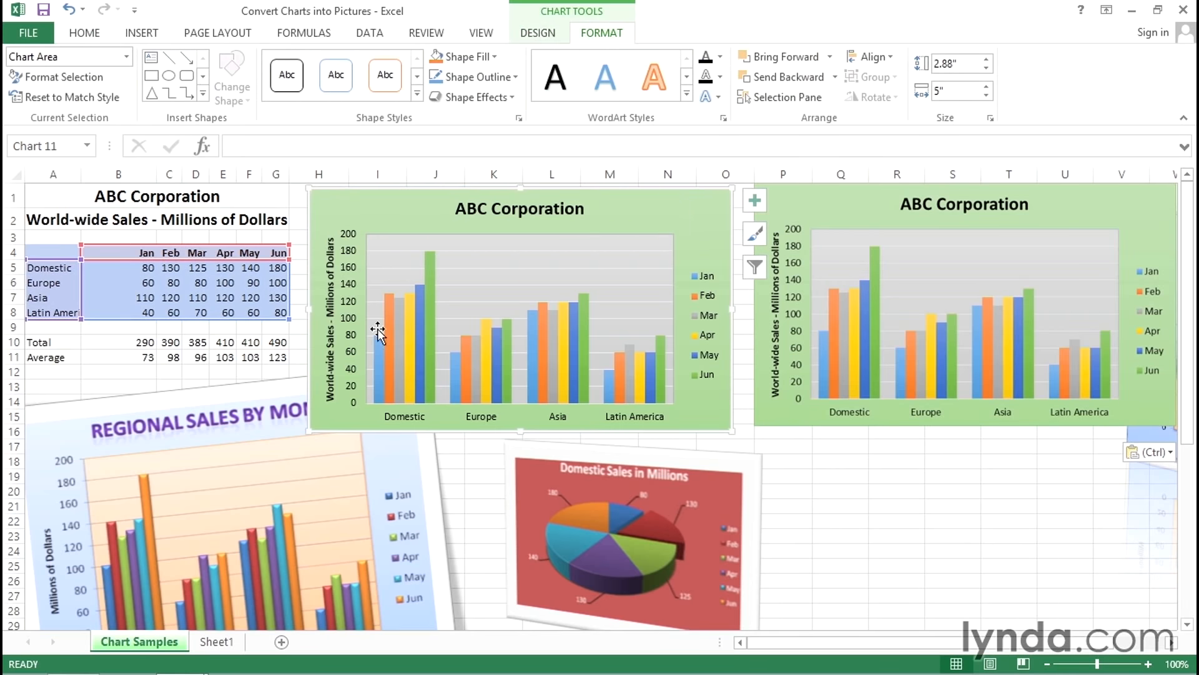
Step: Set the January Domestic value in B5 to 900 to compare how the chart and its picture respond, and undo the change
click(143, 267)
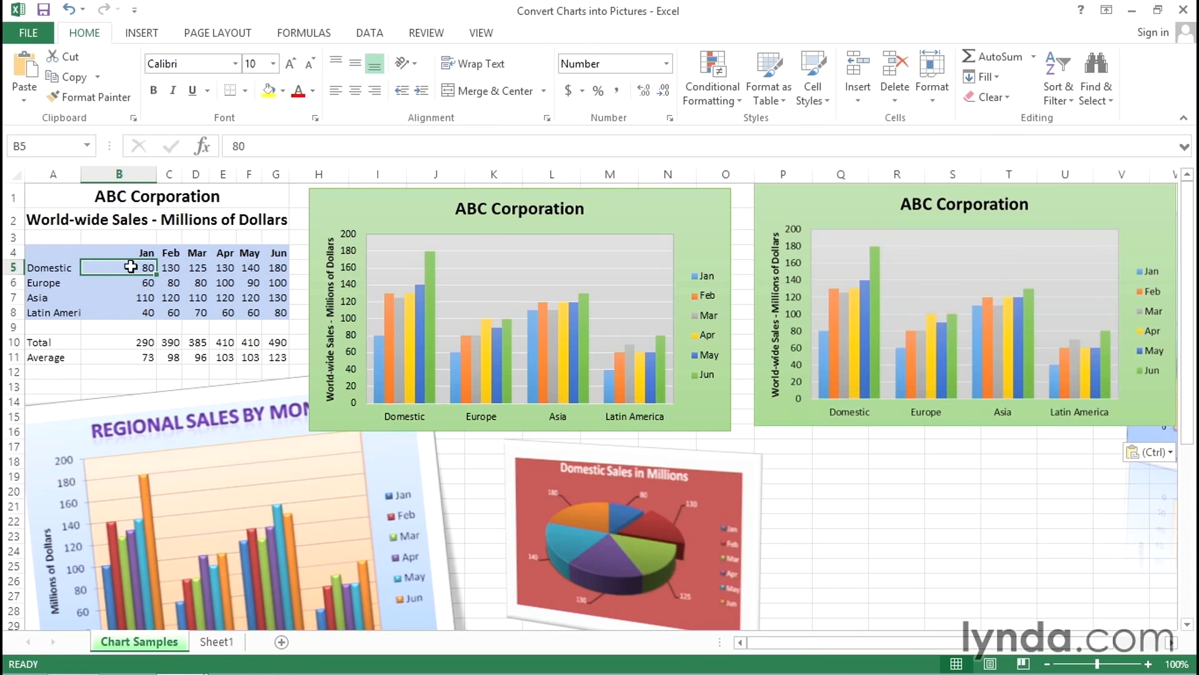
text(900)
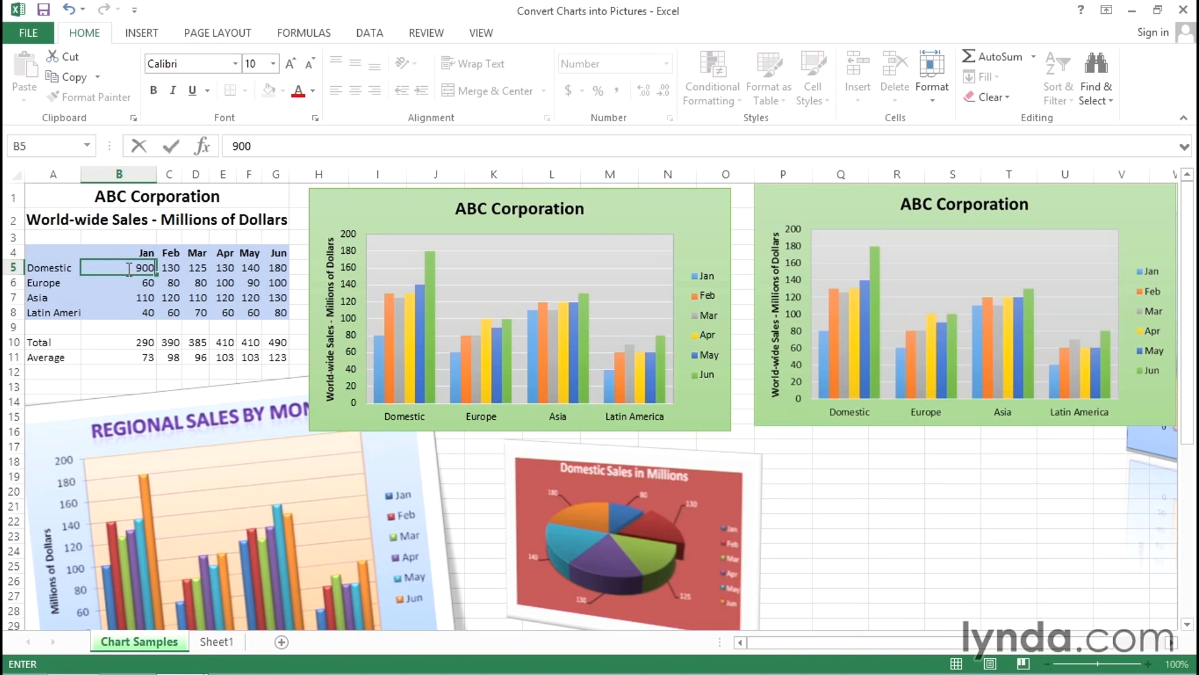
key(Return)
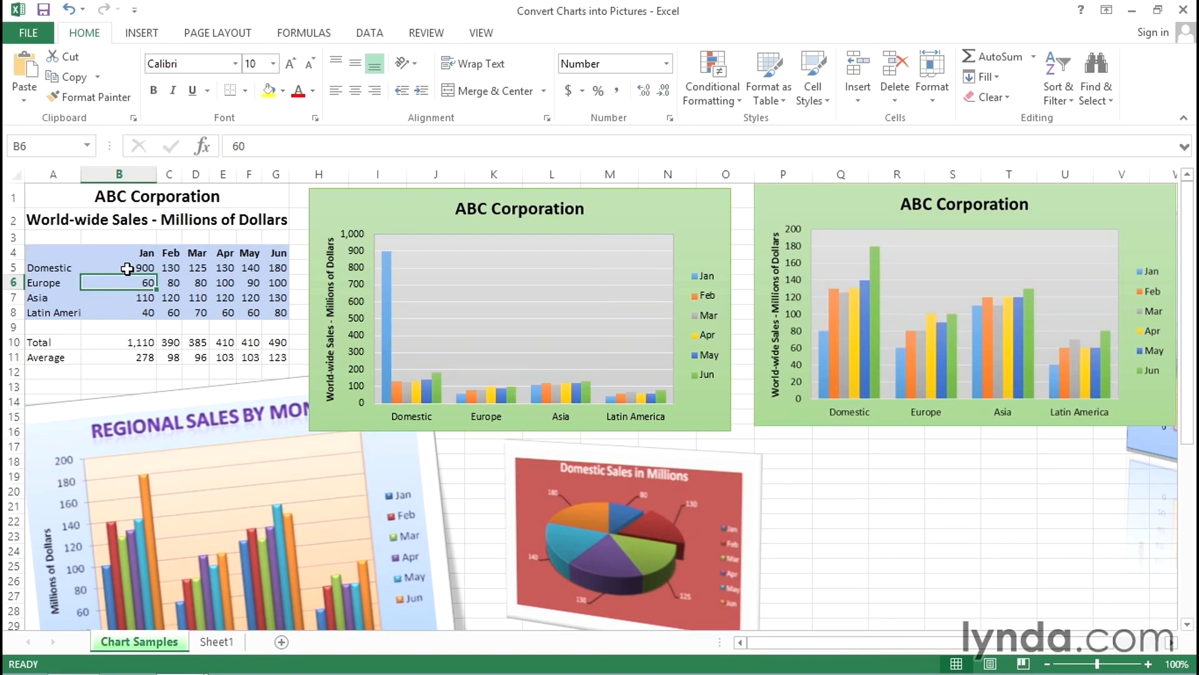
key(ctrl+z)
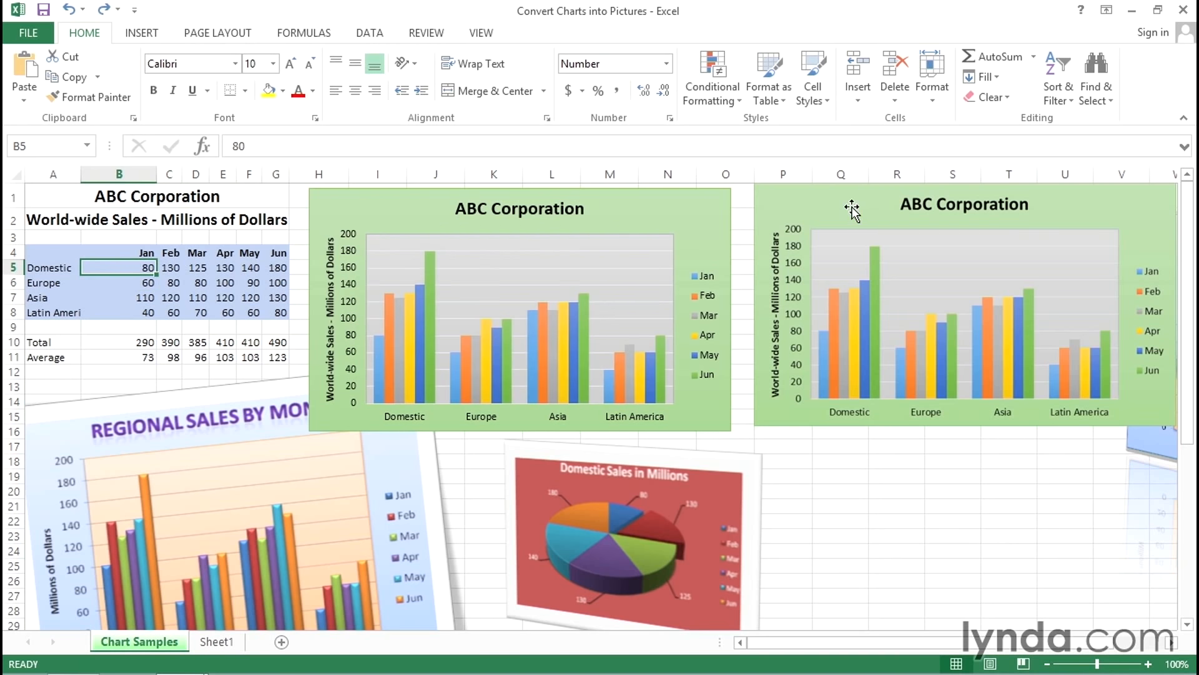
Step: Move the Domestic Sales pie picture left to about column J and the reflected Regional Sales by Month picture right to about column AB
click(853, 210)
drag(744, 458, 665, 460)
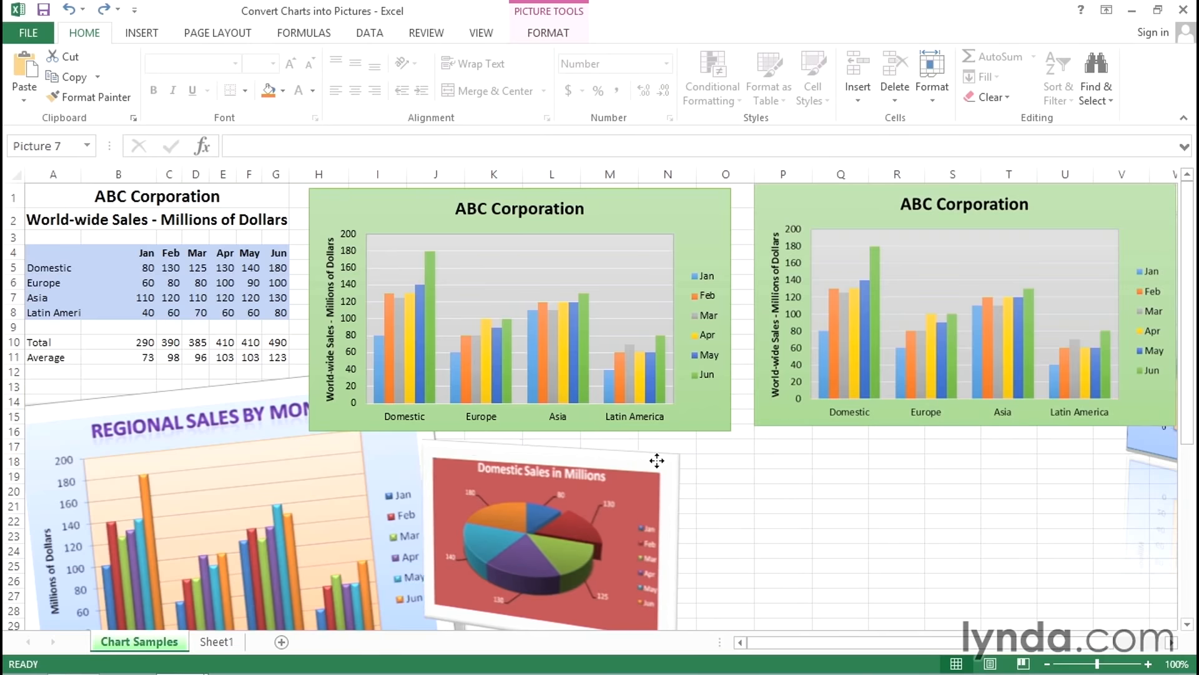
click(1170, 644)
drag(1170, 644, 1170, 643)
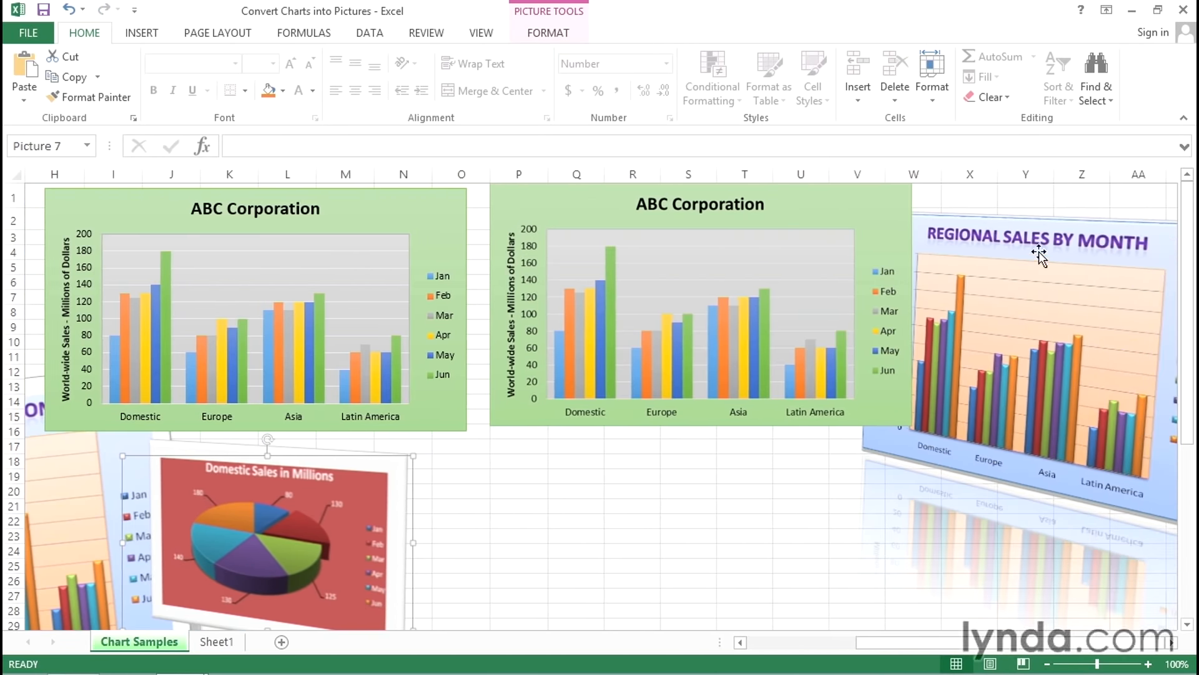
click(1045, 261)
scroll(874, 237, right, 3)
Step: Apply the tilted picture style with a white frame and shadow to the pasted ABC Corporation picture
click(709, 212)
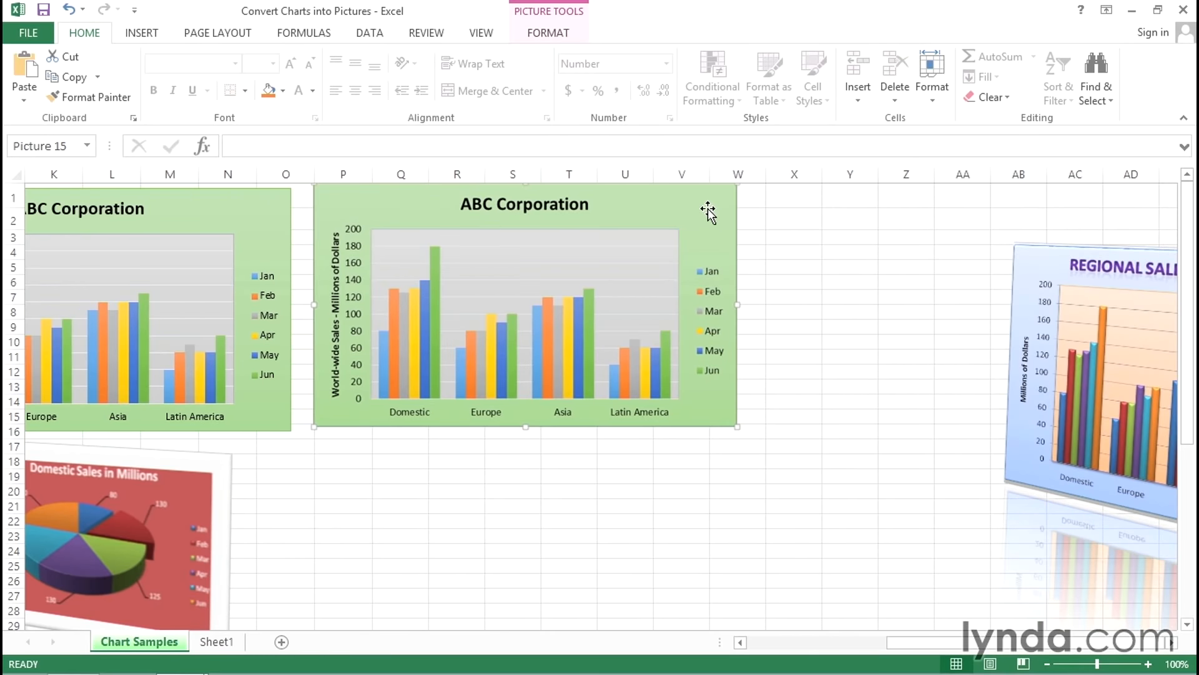
click(561, 34)
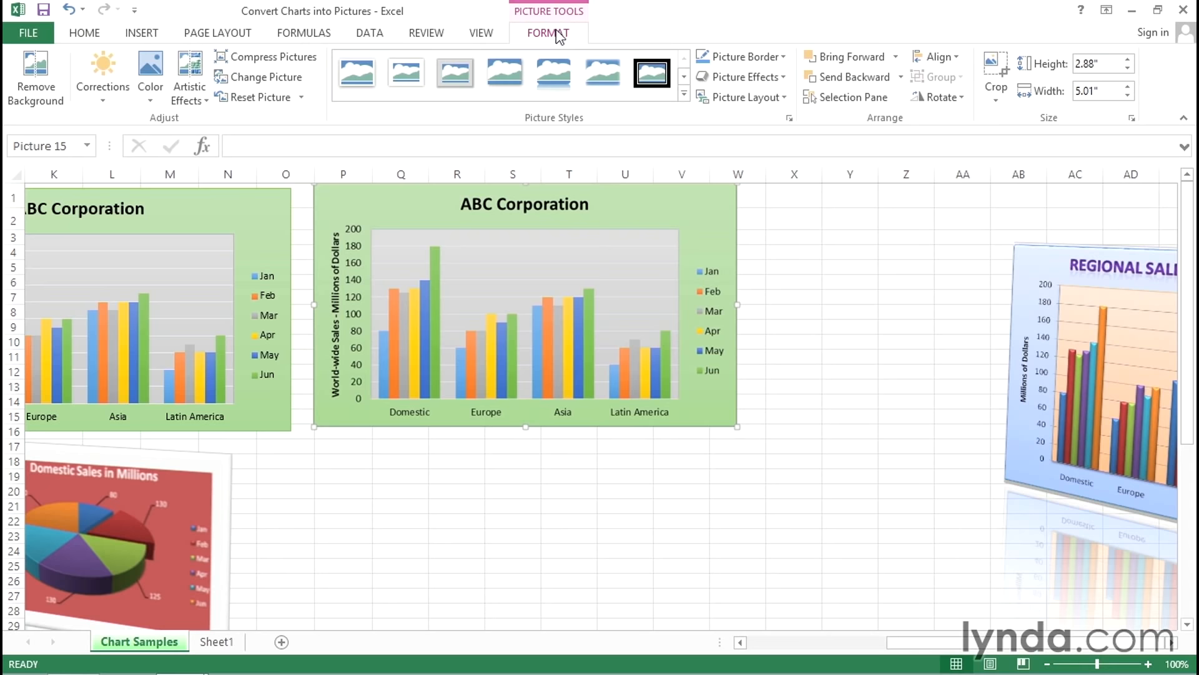
click(685, 93)
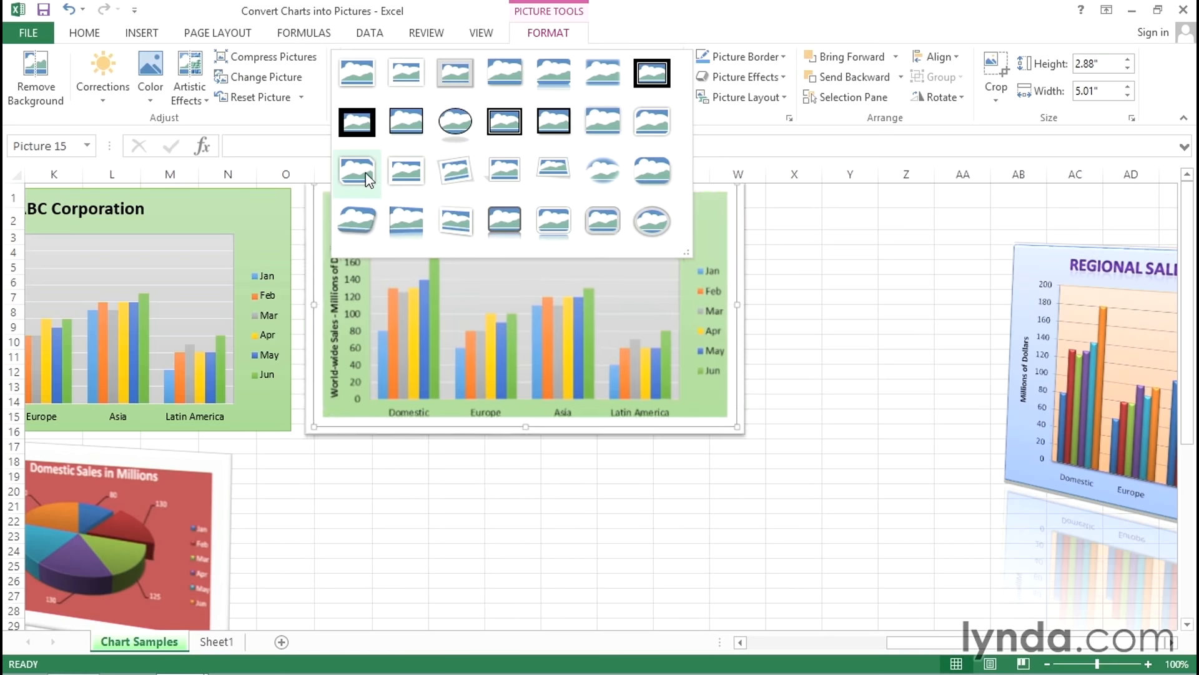
click(450, 170)
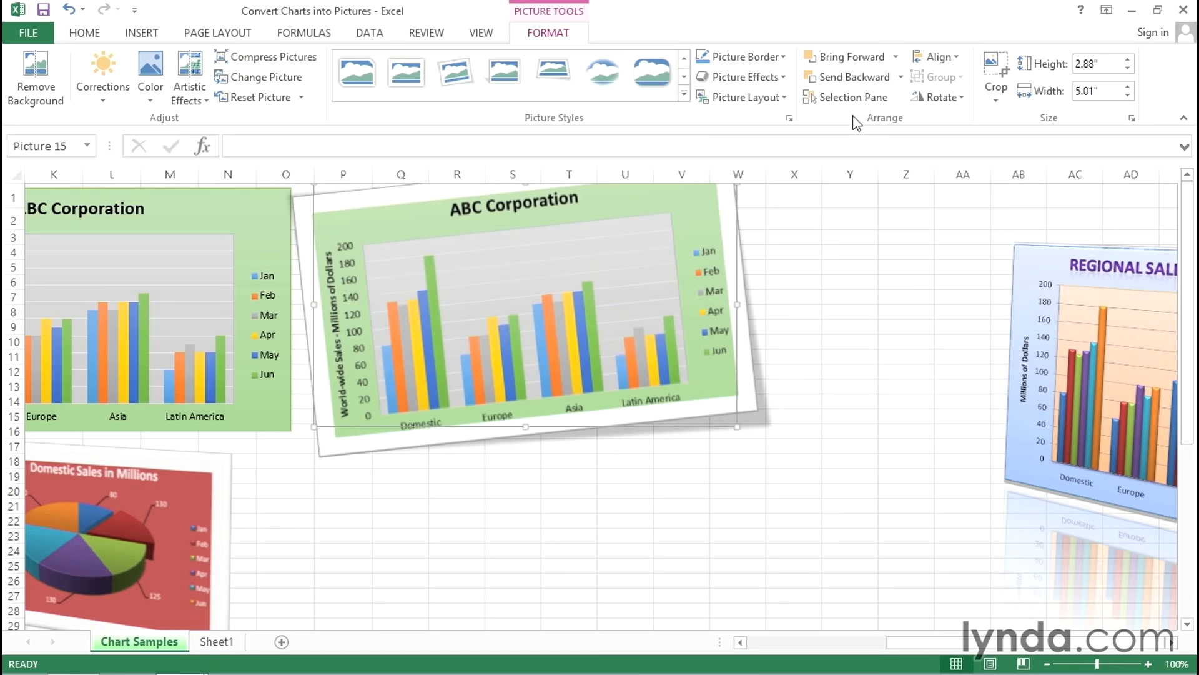
Step: Preview picture layouts and shadow effects on the tilted ABC Corporation picture, and give it the full reflection variation with the widest offset
click(782, 100)
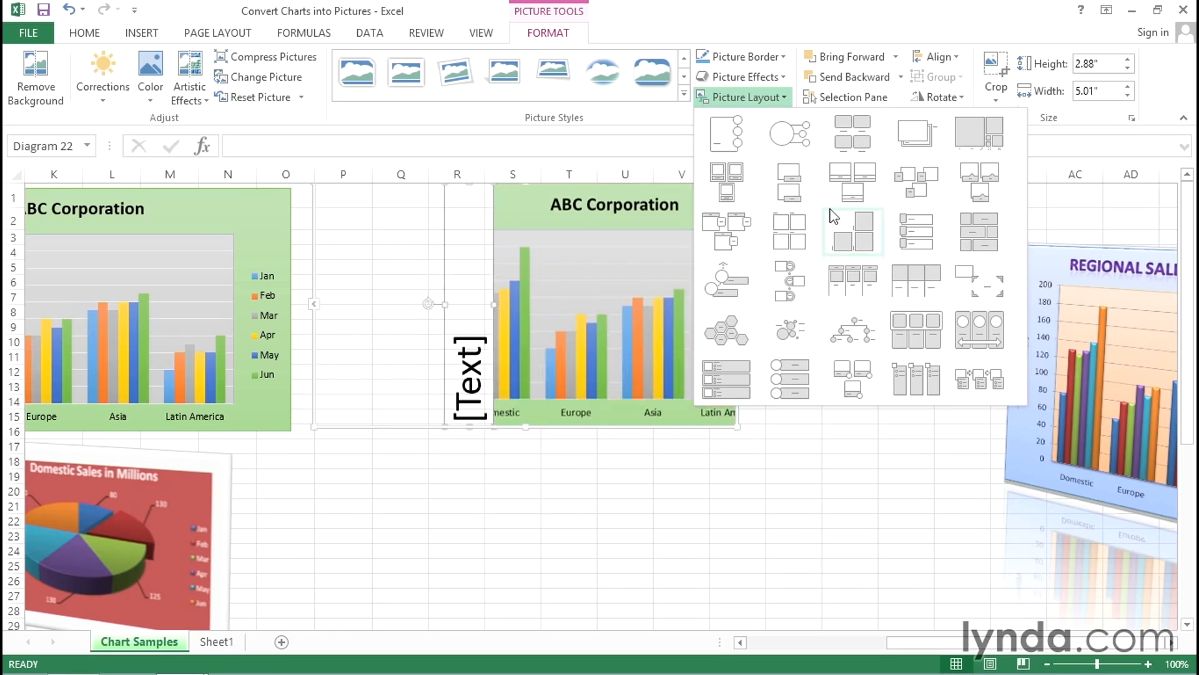
click(741, 98)
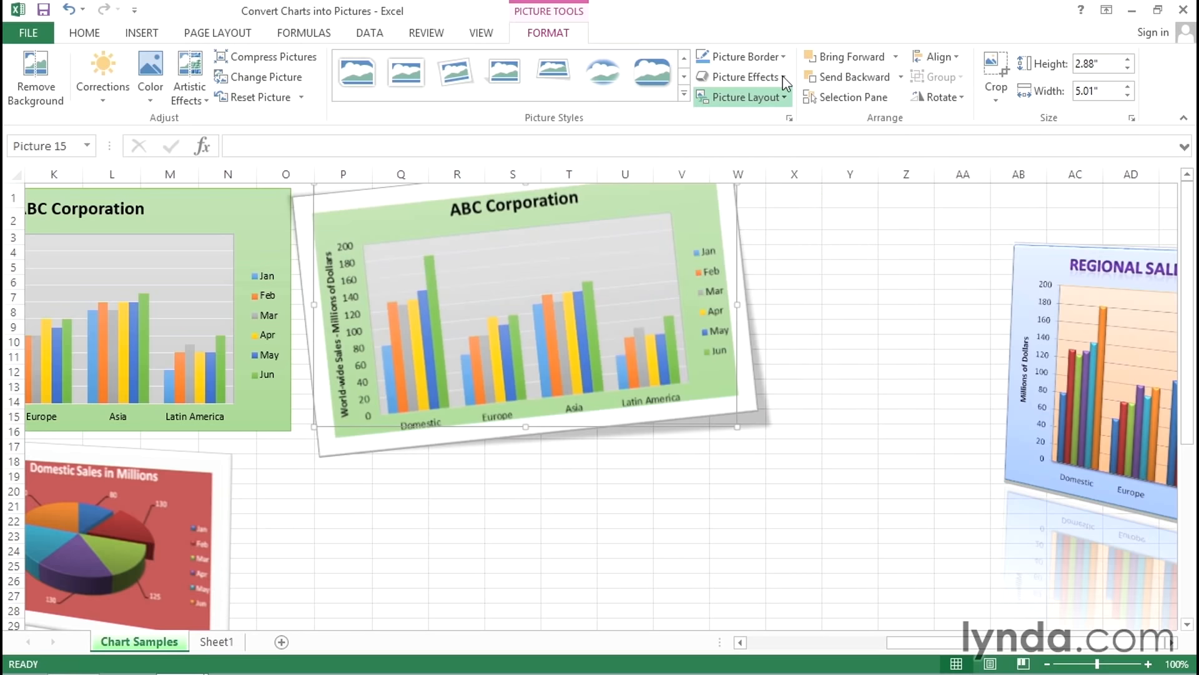
click(781, 76)
mouse_move(748, 142)
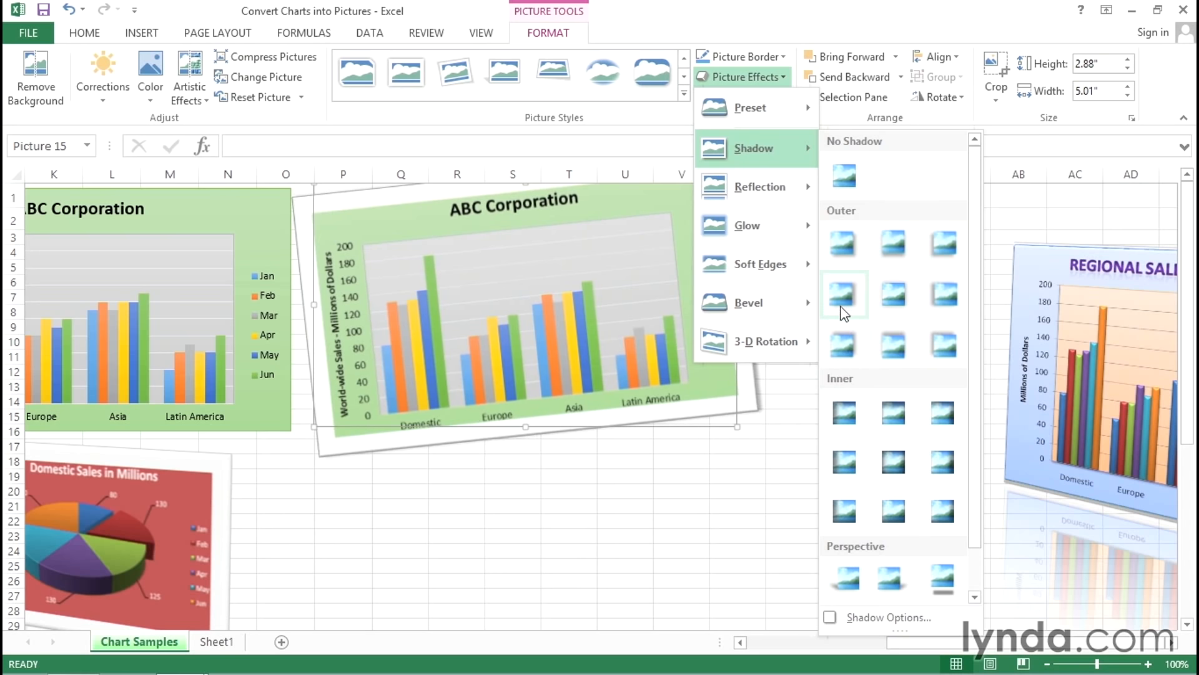
mouse_move(752, 225)
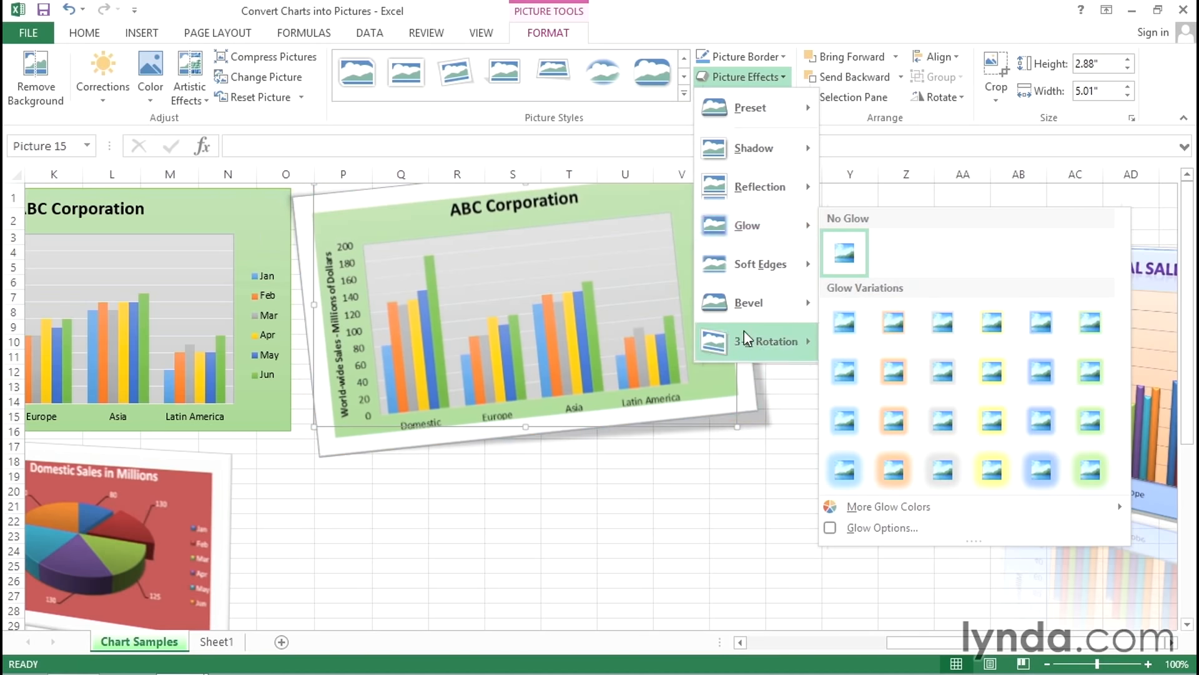
mouse_move(745, 338)
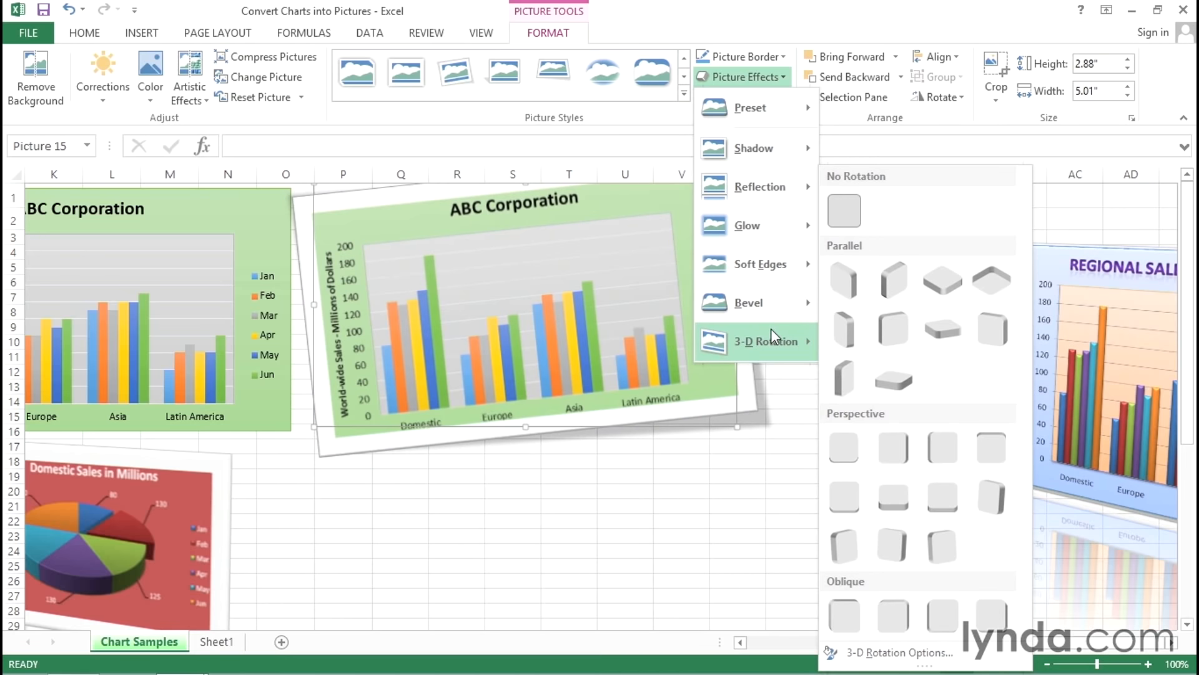
mouse_move(757, 186)
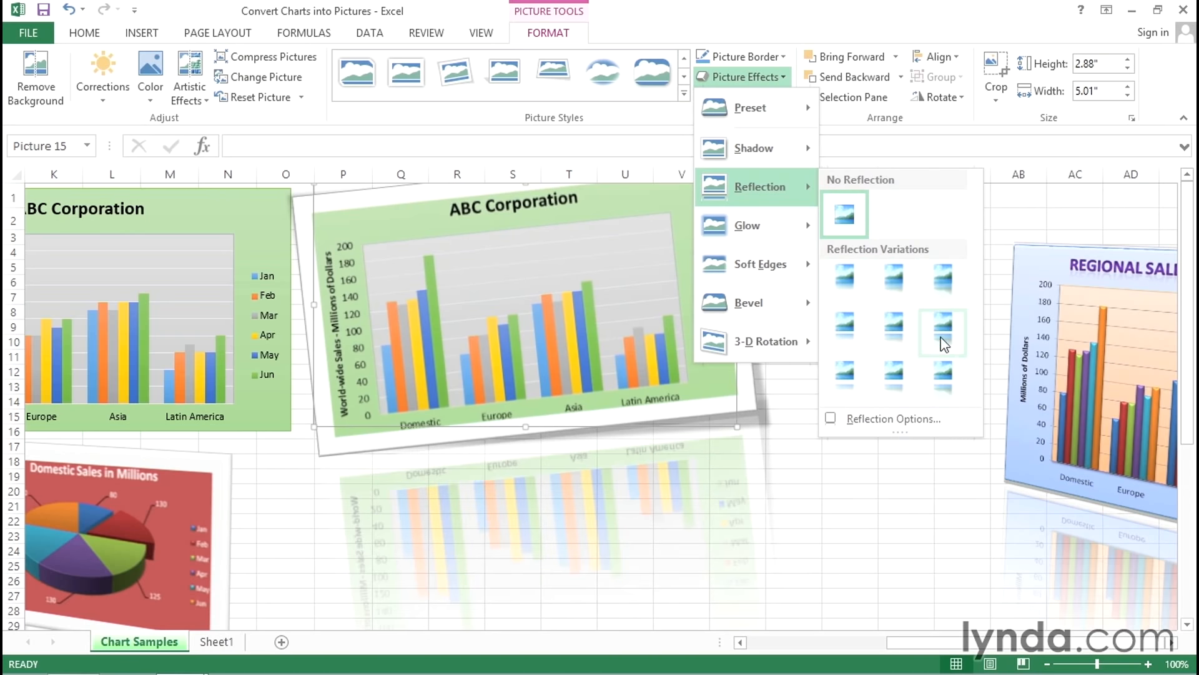
click(941, 370)
click(851, 253)
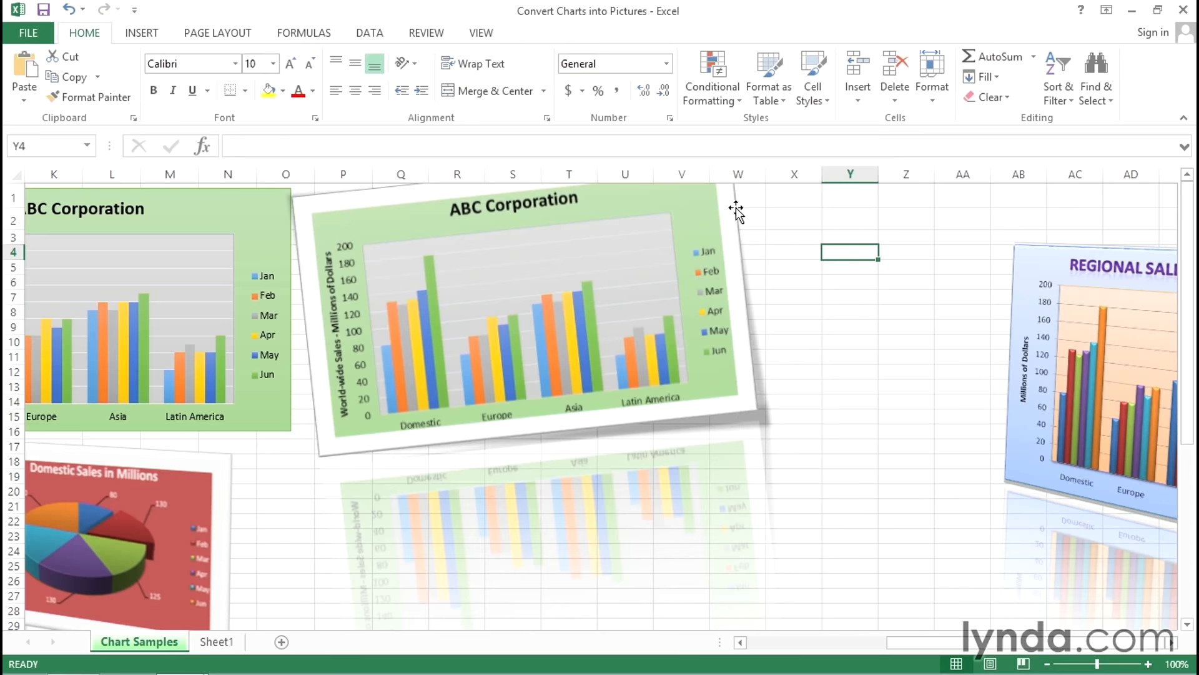
Step: Move the tilted ABC Corporation picture down and right so its frame spans about columns P to X, and deselect it
drag(731, 206, 781, 243)
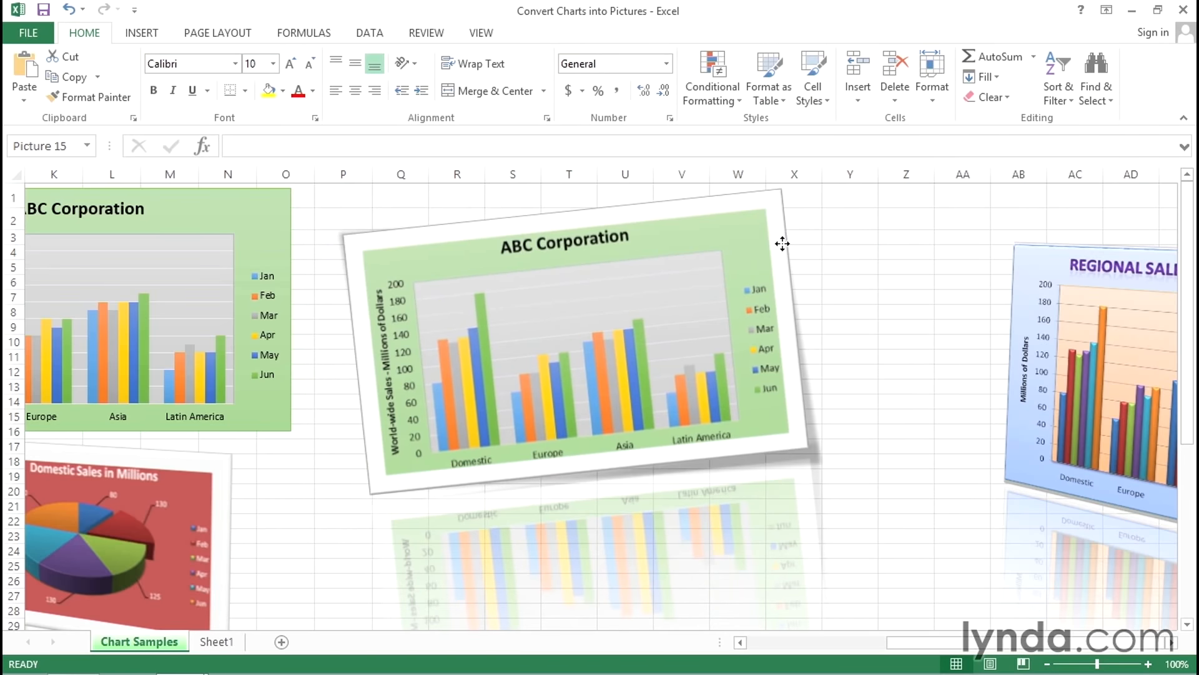
click(924, 278)
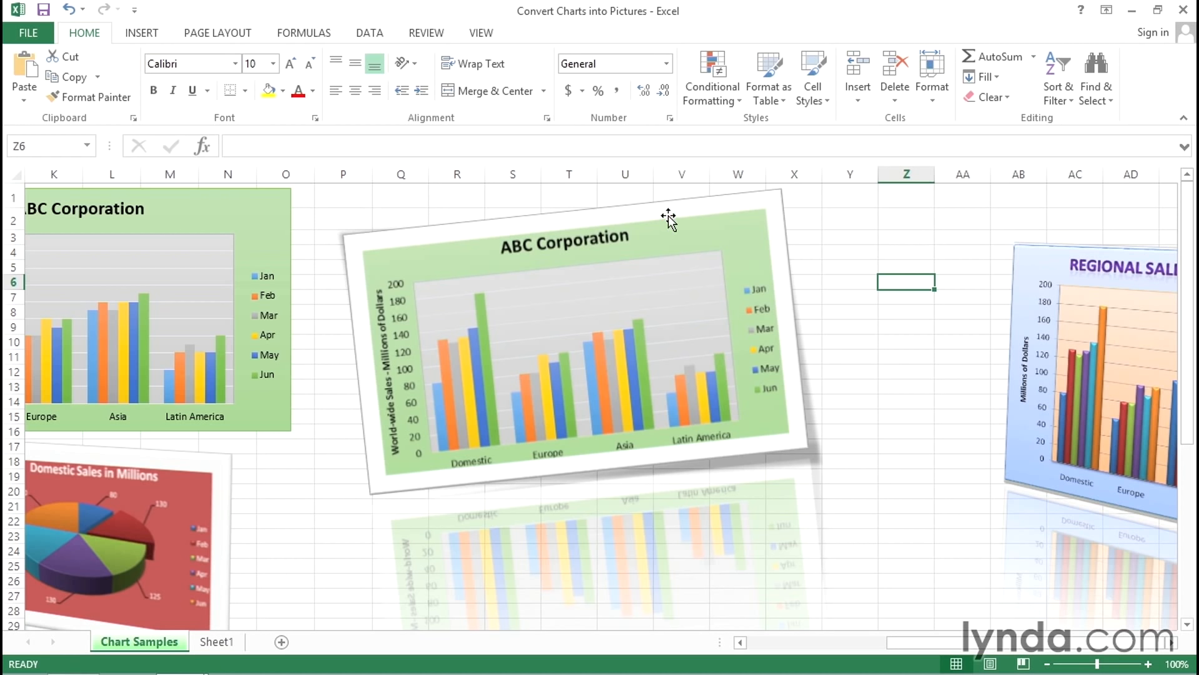
click(854, 235)
Step: Copy the original ABC Corporation chart, paste it as a picture at cell P11, and show the new picture's formatting options
drag(970, 639, 831, 650)
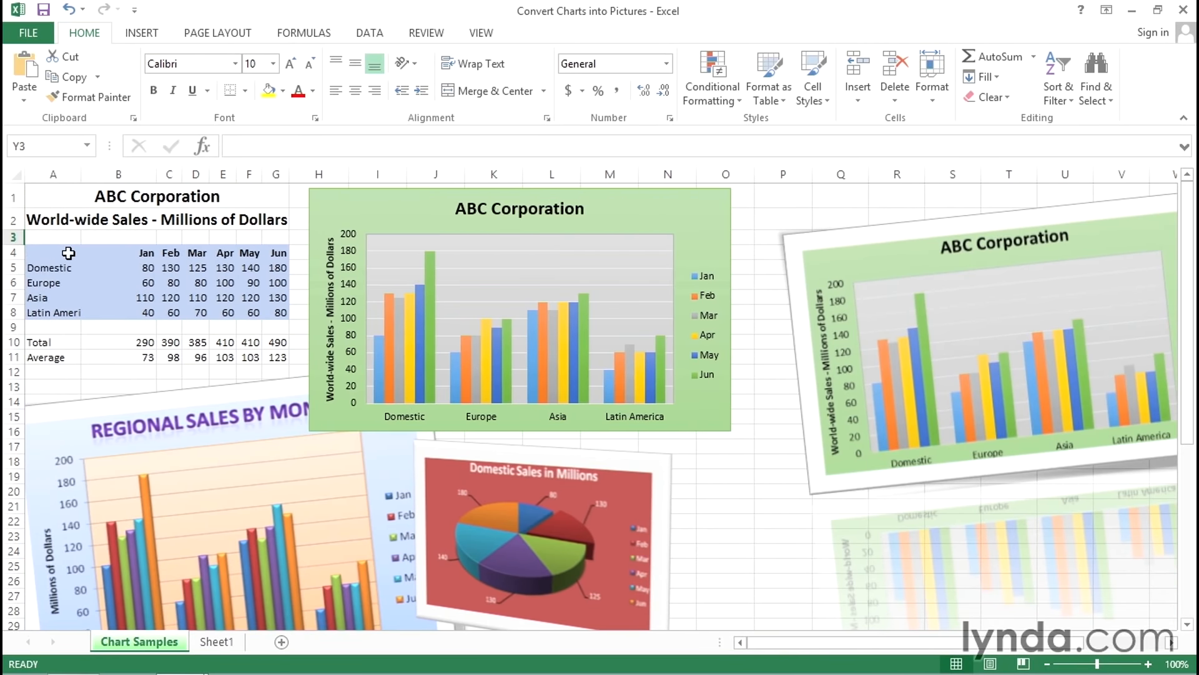
click(124, 266)
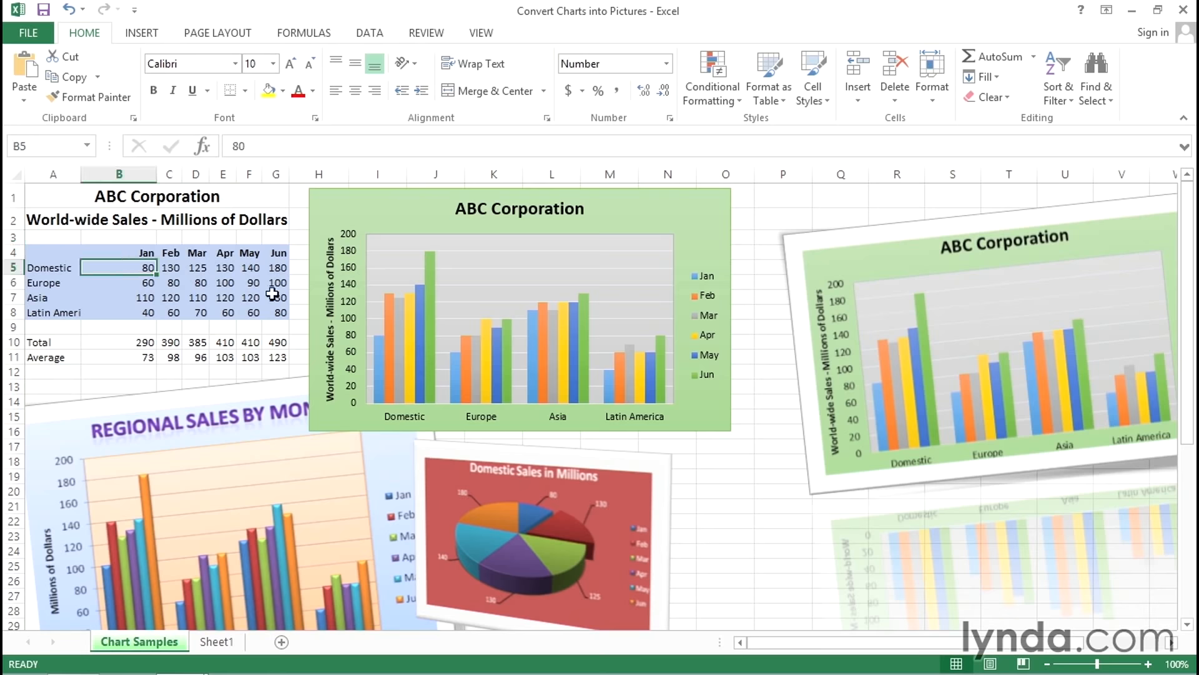
click(747, 392)
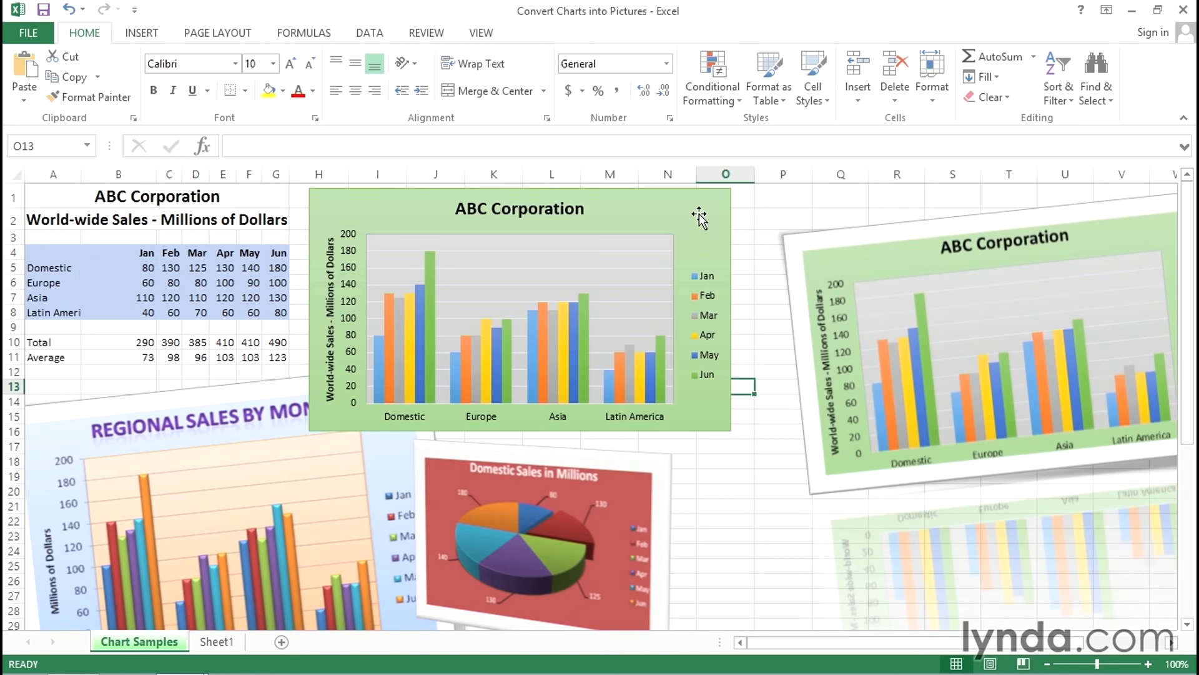
right_click(699, 215)
click(736, 241)
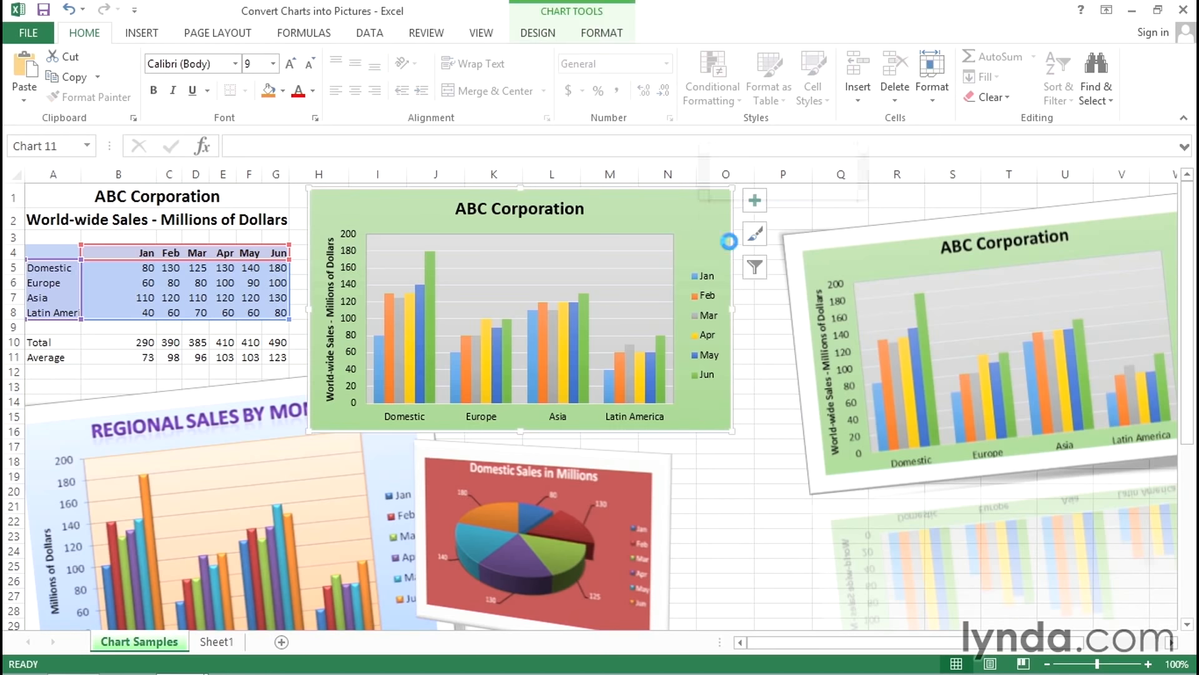
click(766, 355)
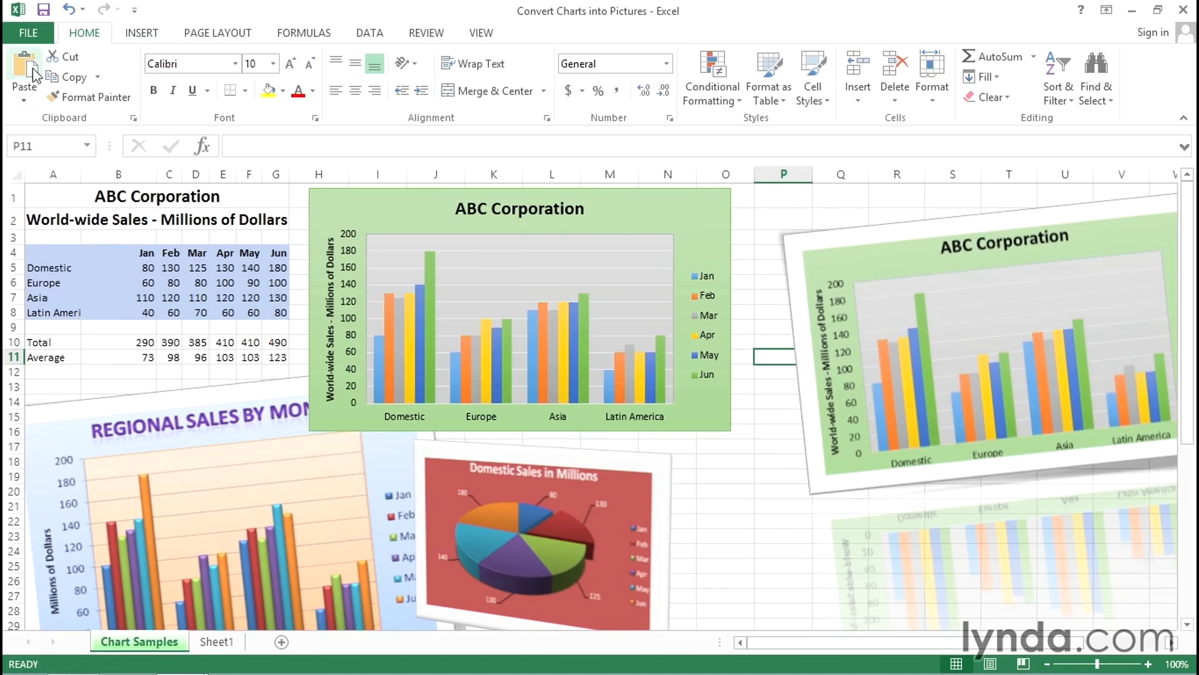
click(25, 100)
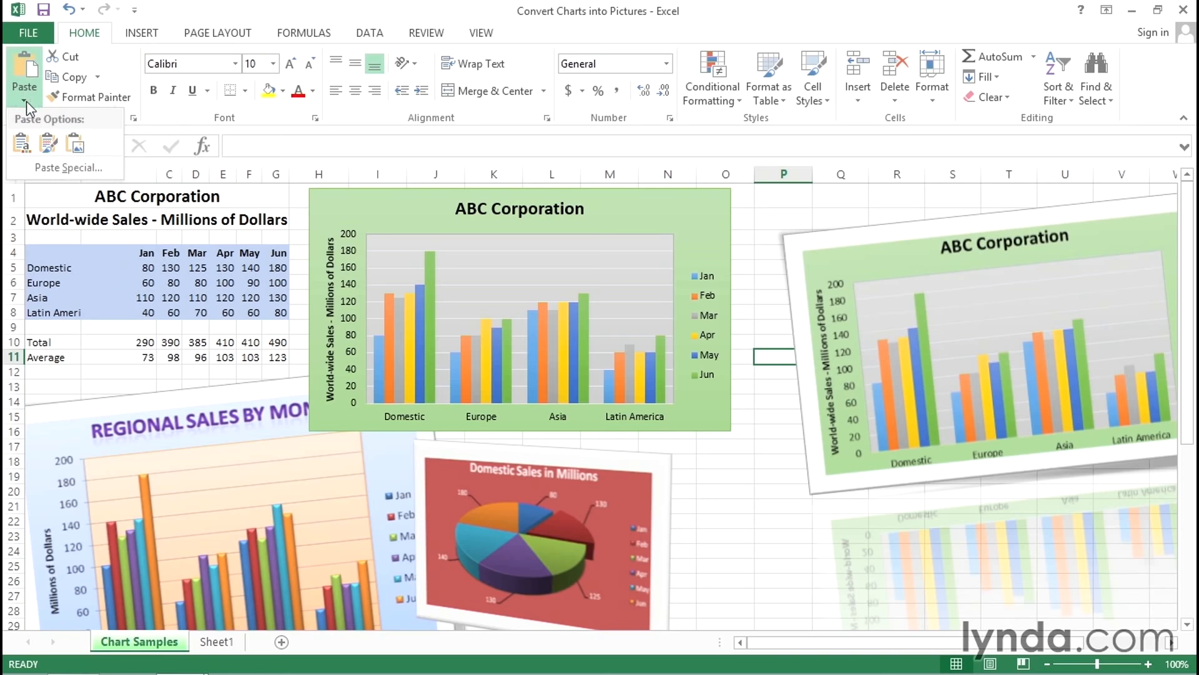
click(75, 146)
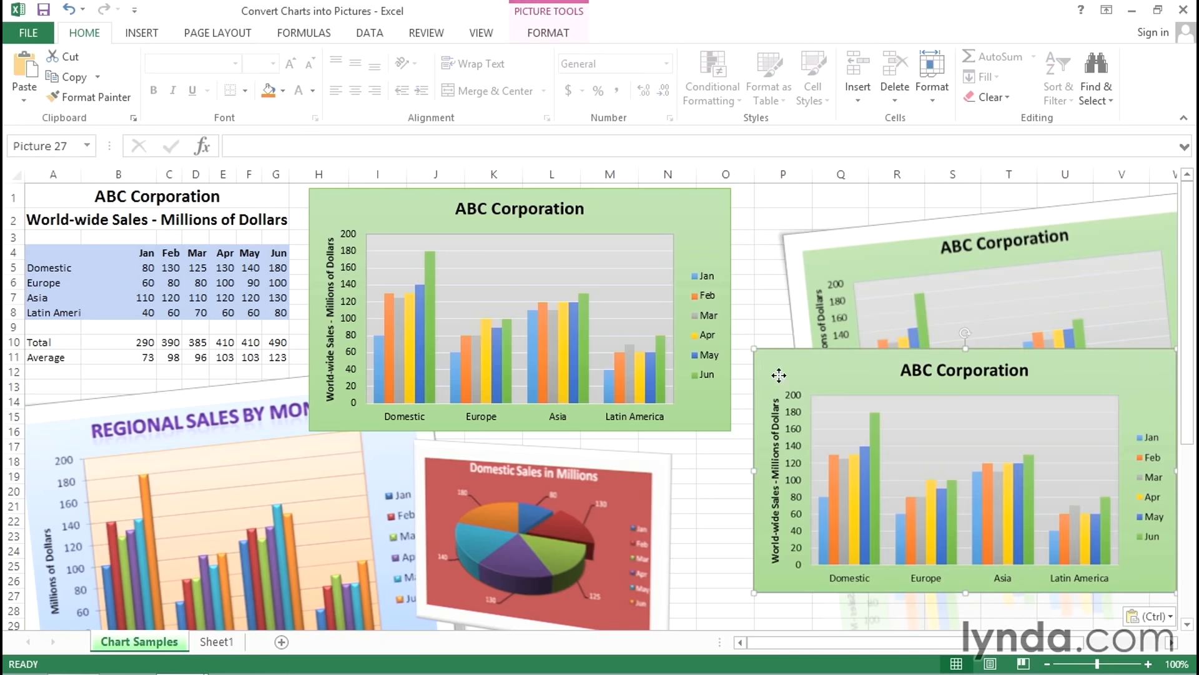
click(560, 39)
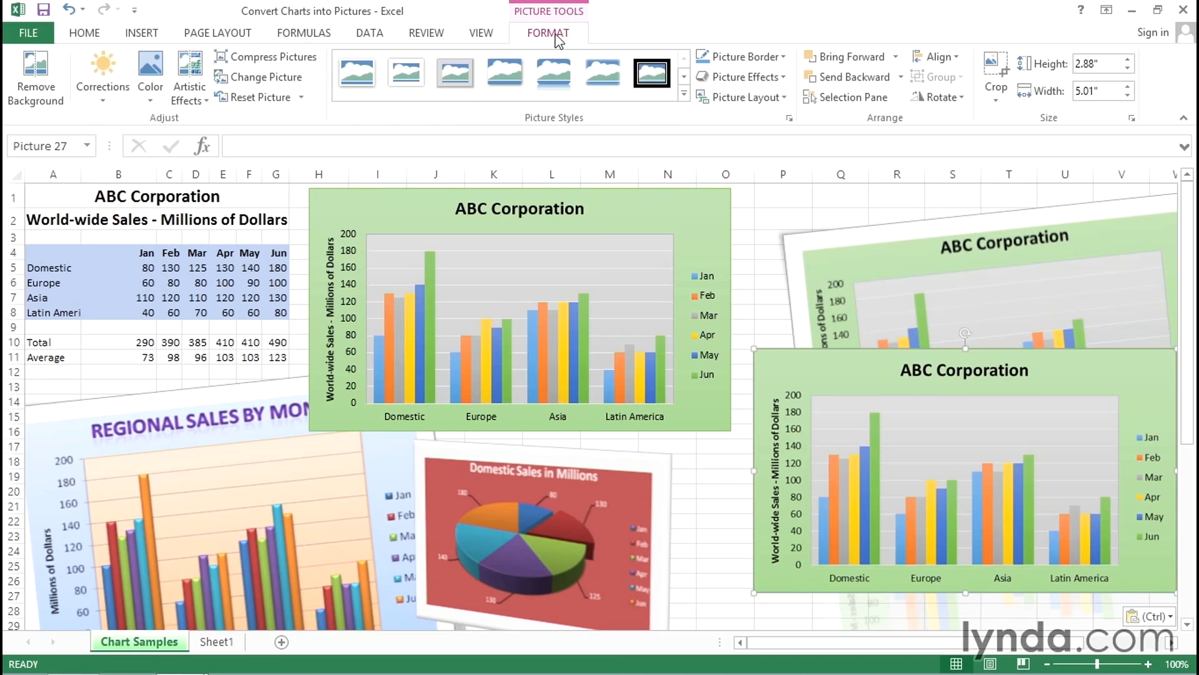